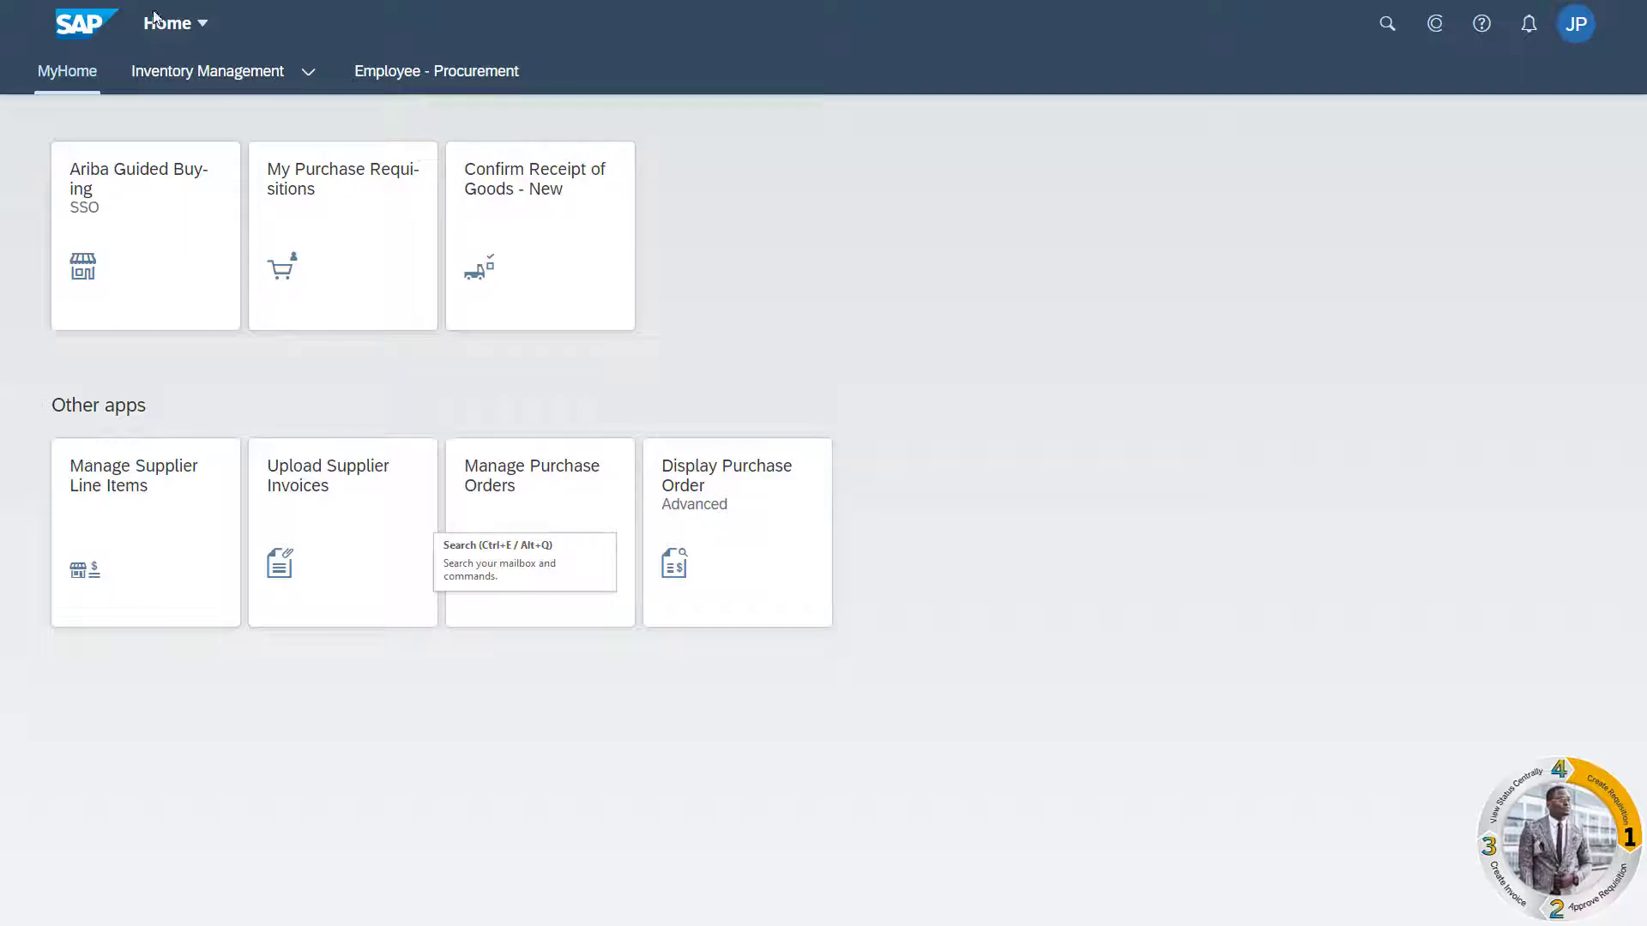
Search the Guided Buying shop for 'iphone' to list its company catalog results
left_click(146, 229)
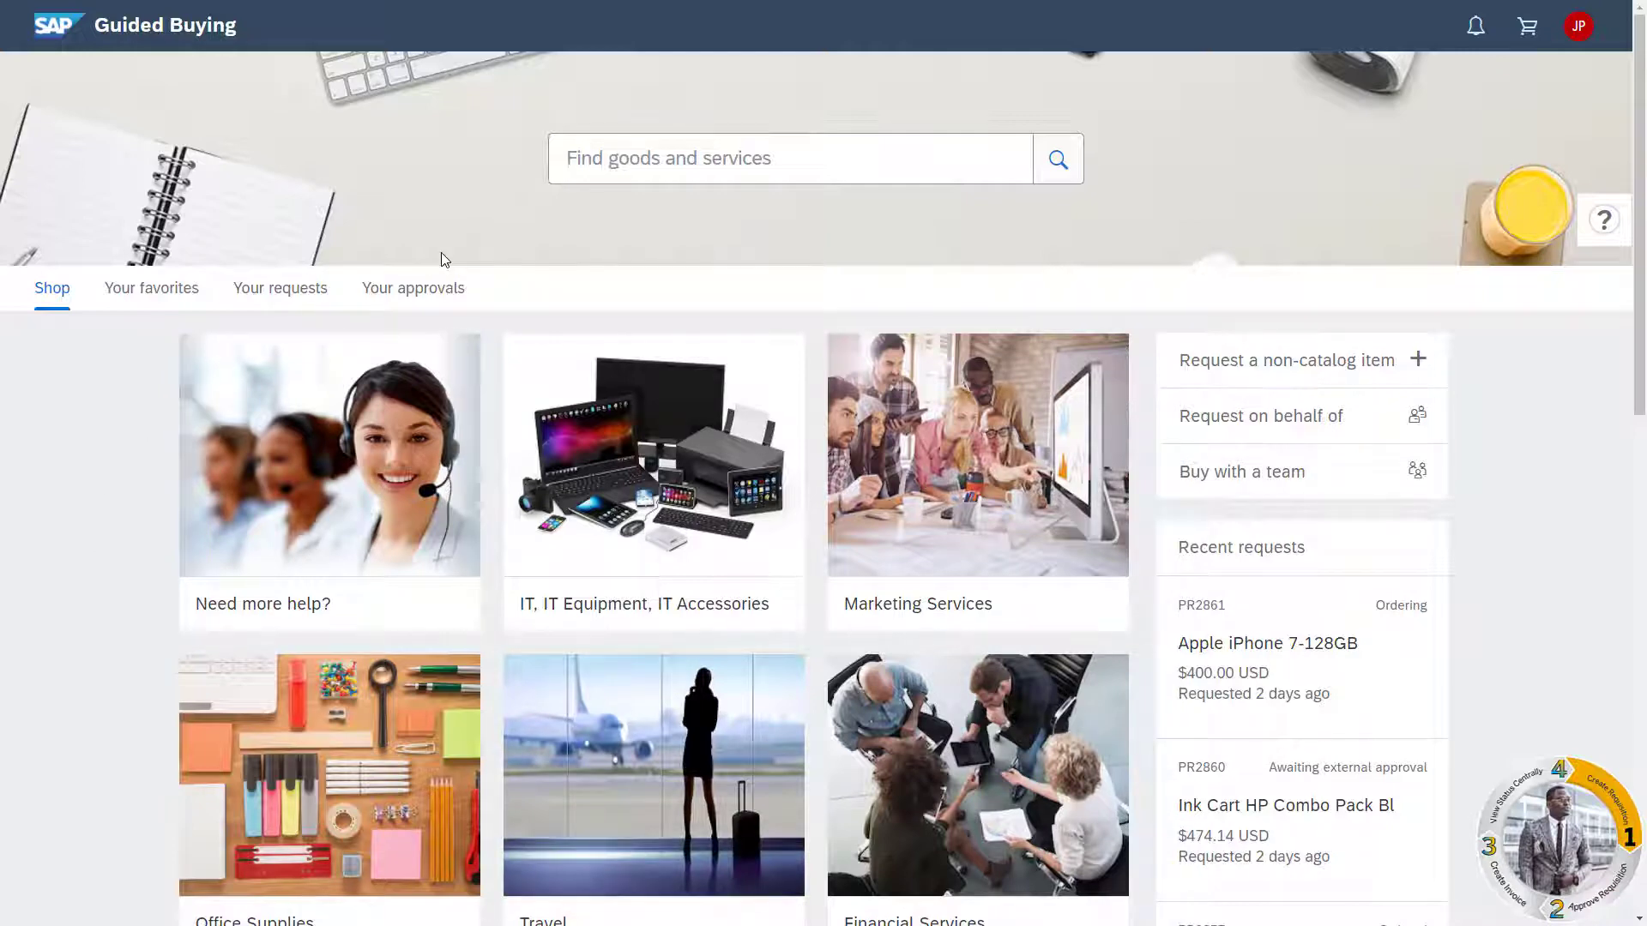
left_click(589, 163)
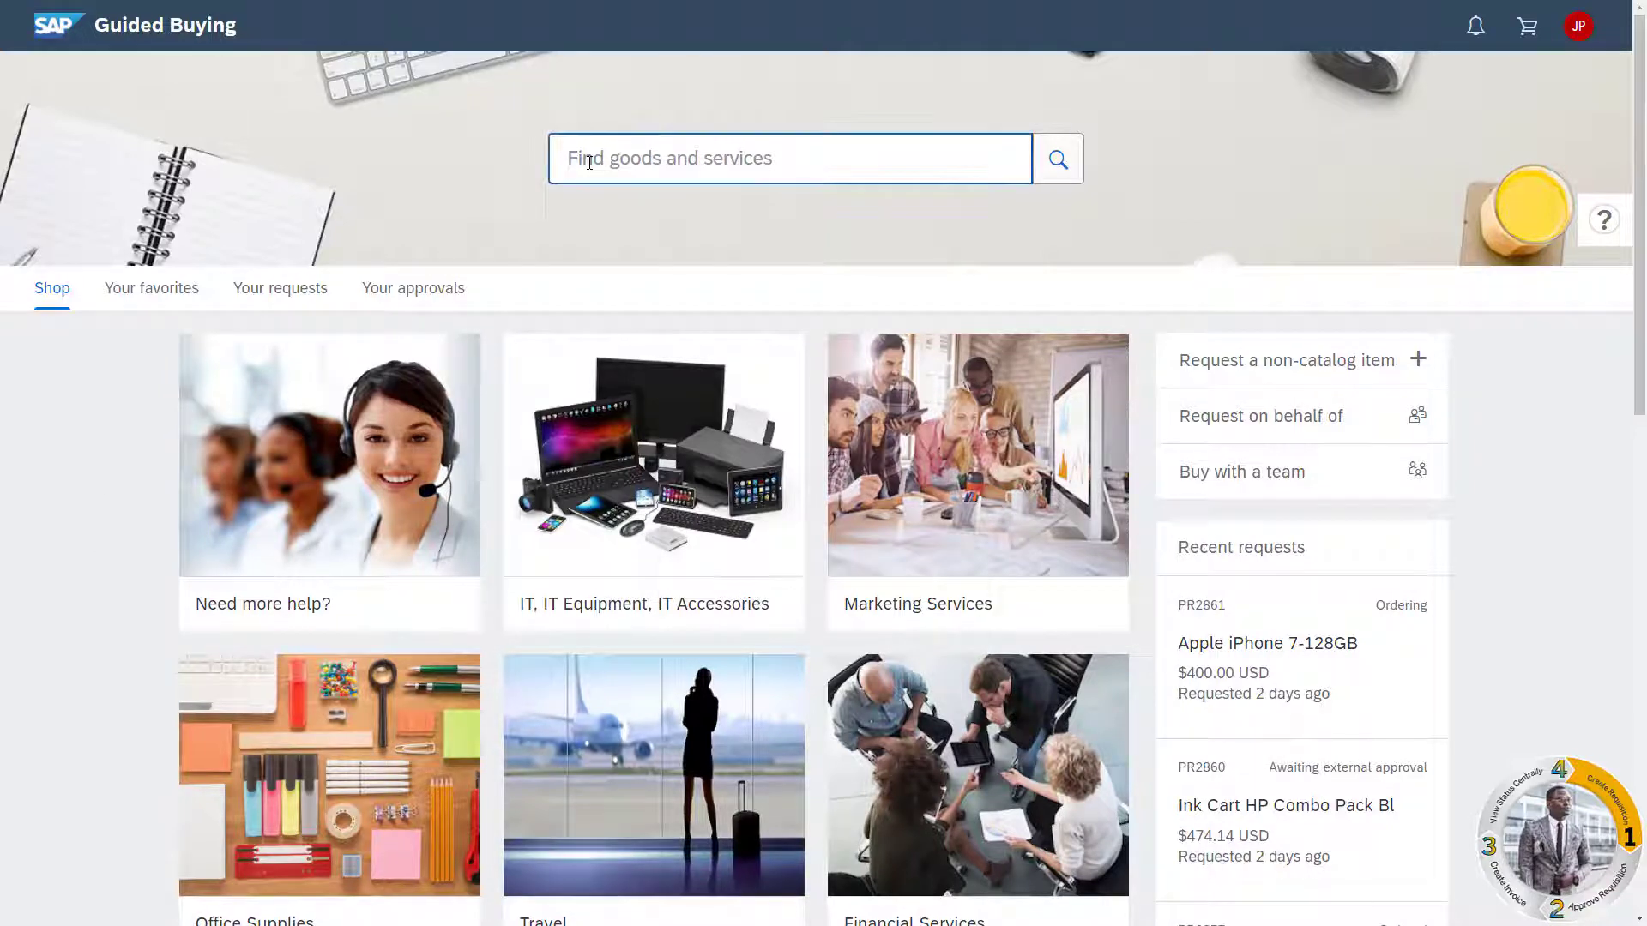
type("iphone")
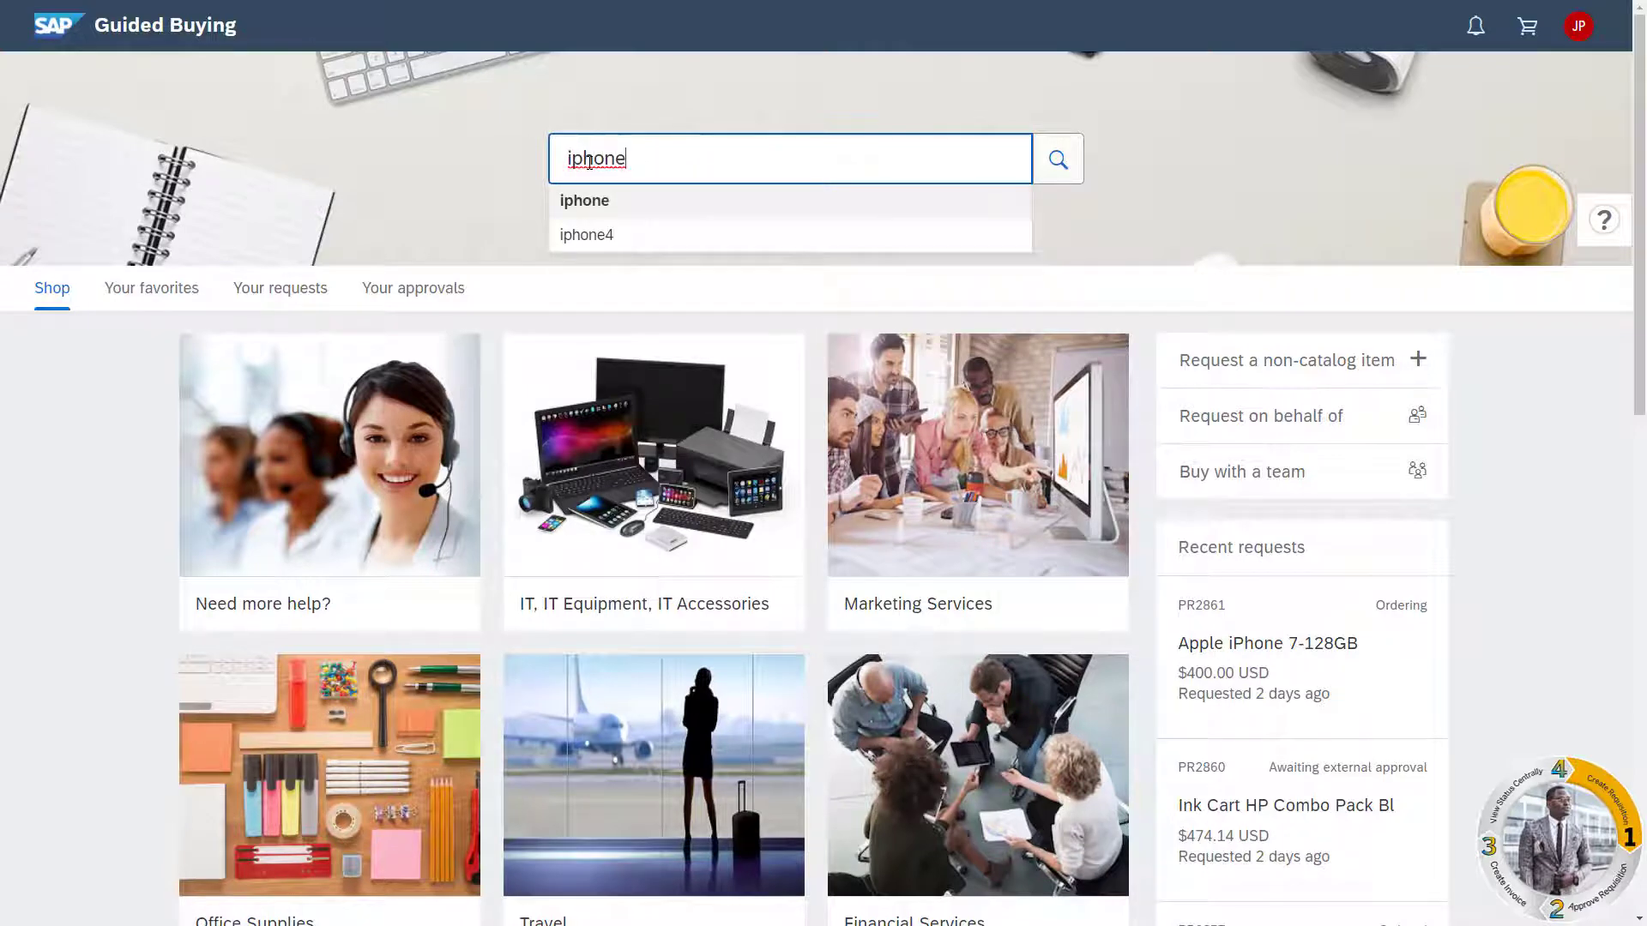
left_click(598, 206)
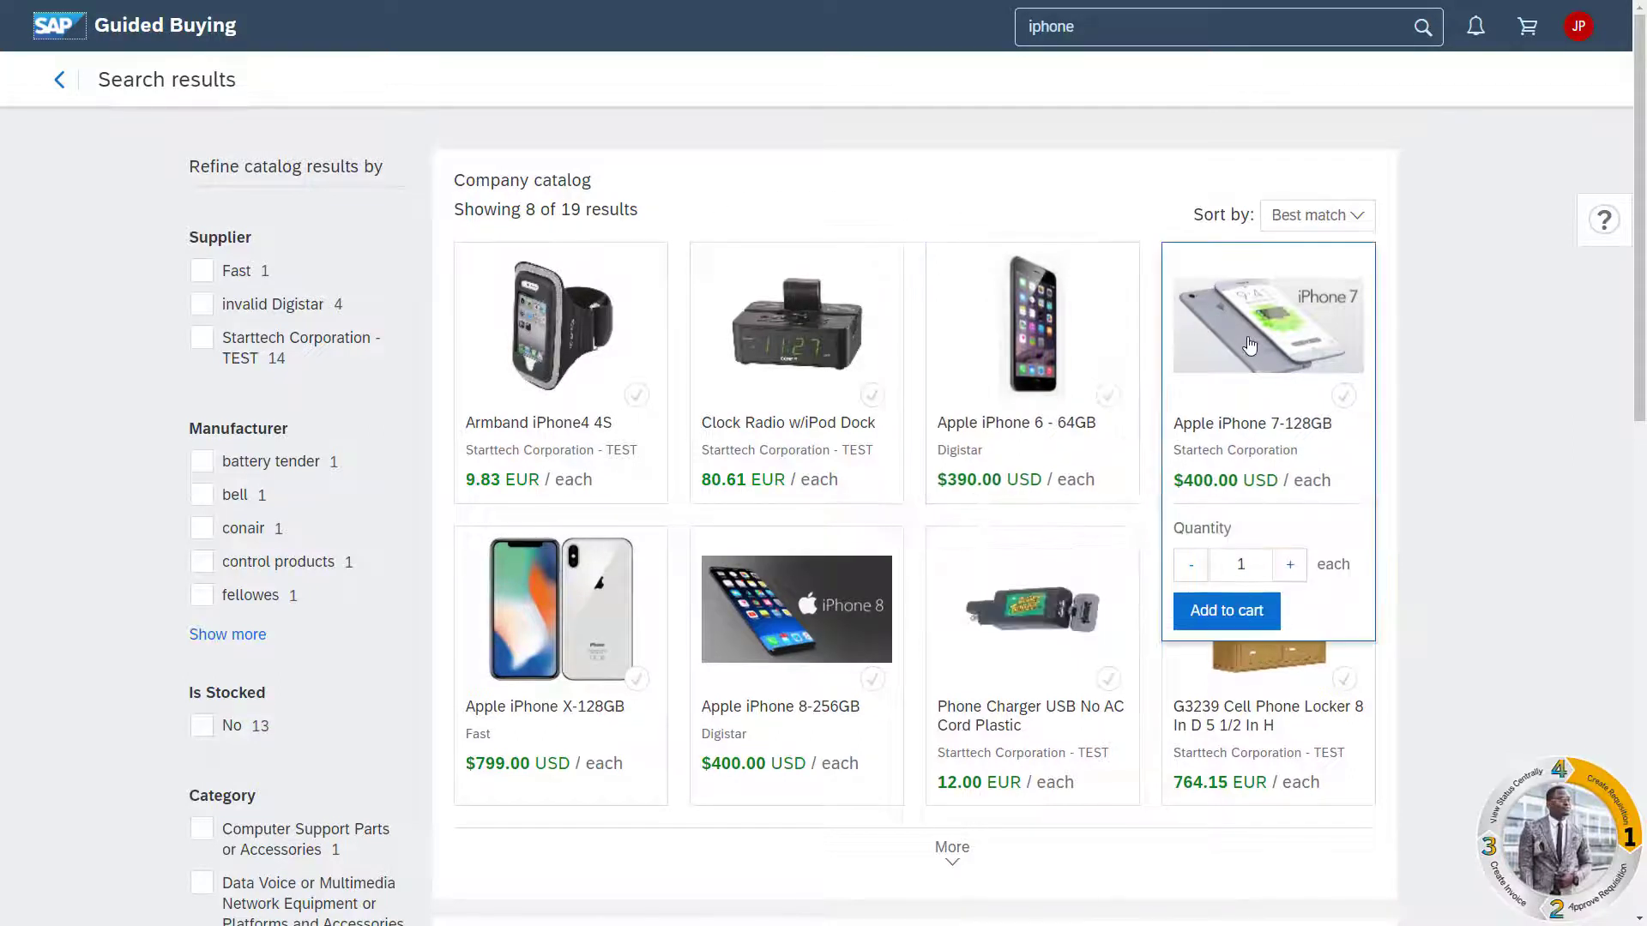
Add the Apple iPhone 7-128GB to the cart, check out PR2862, and comment 'Need new phone for replacement'
left_click(1241, 618)
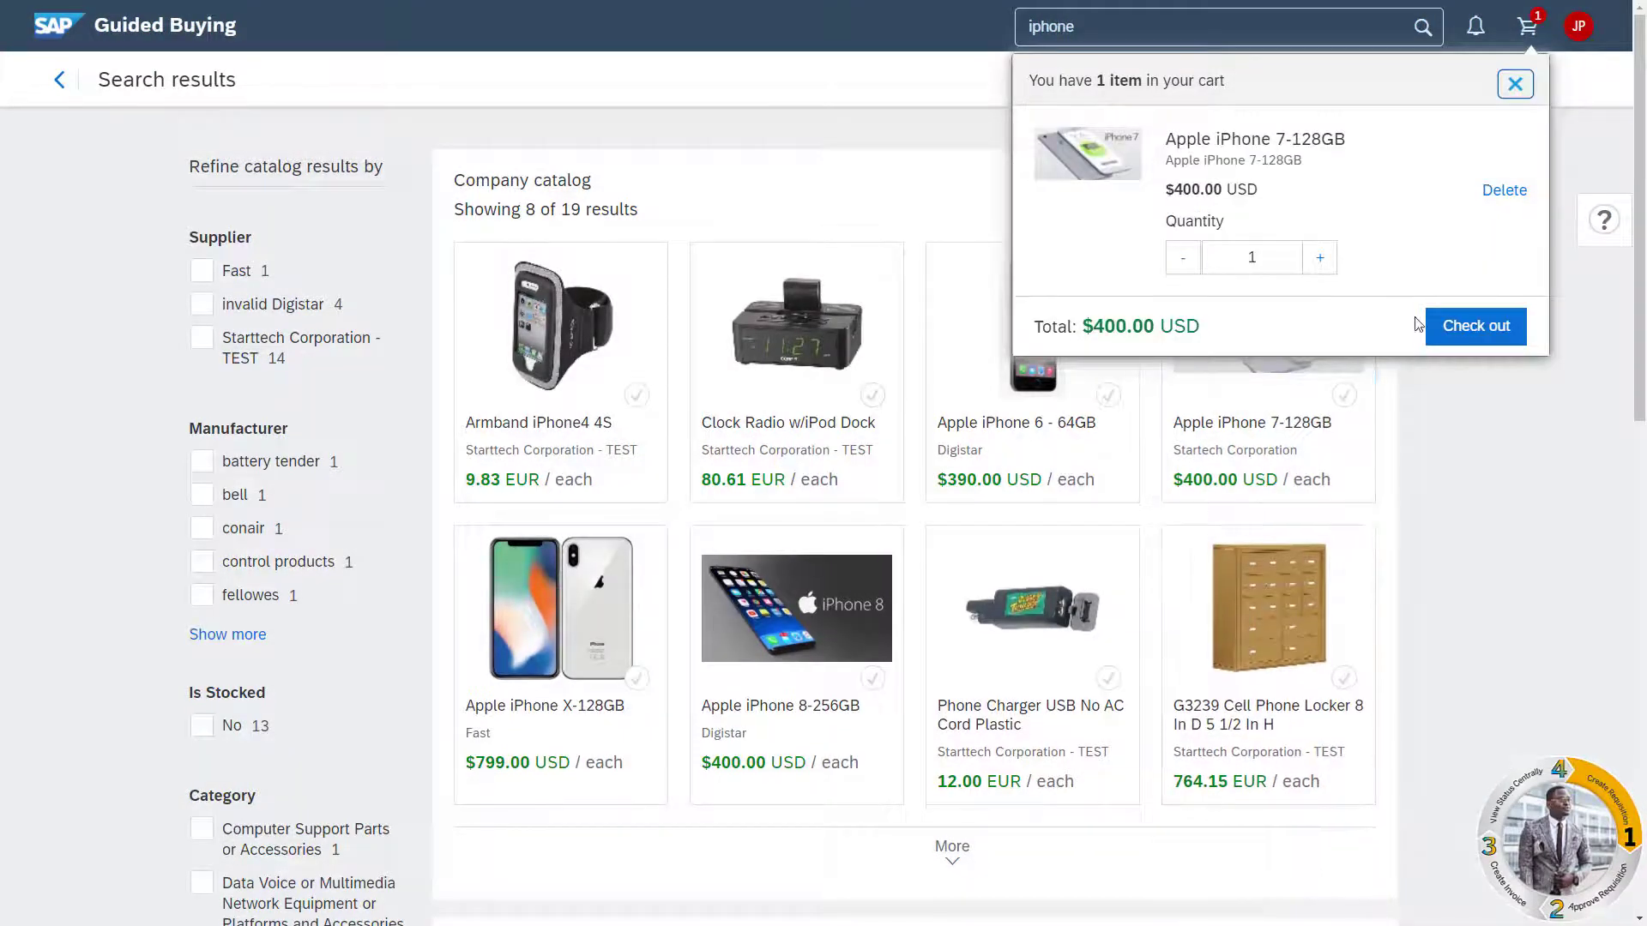
left_click(1456, 327)
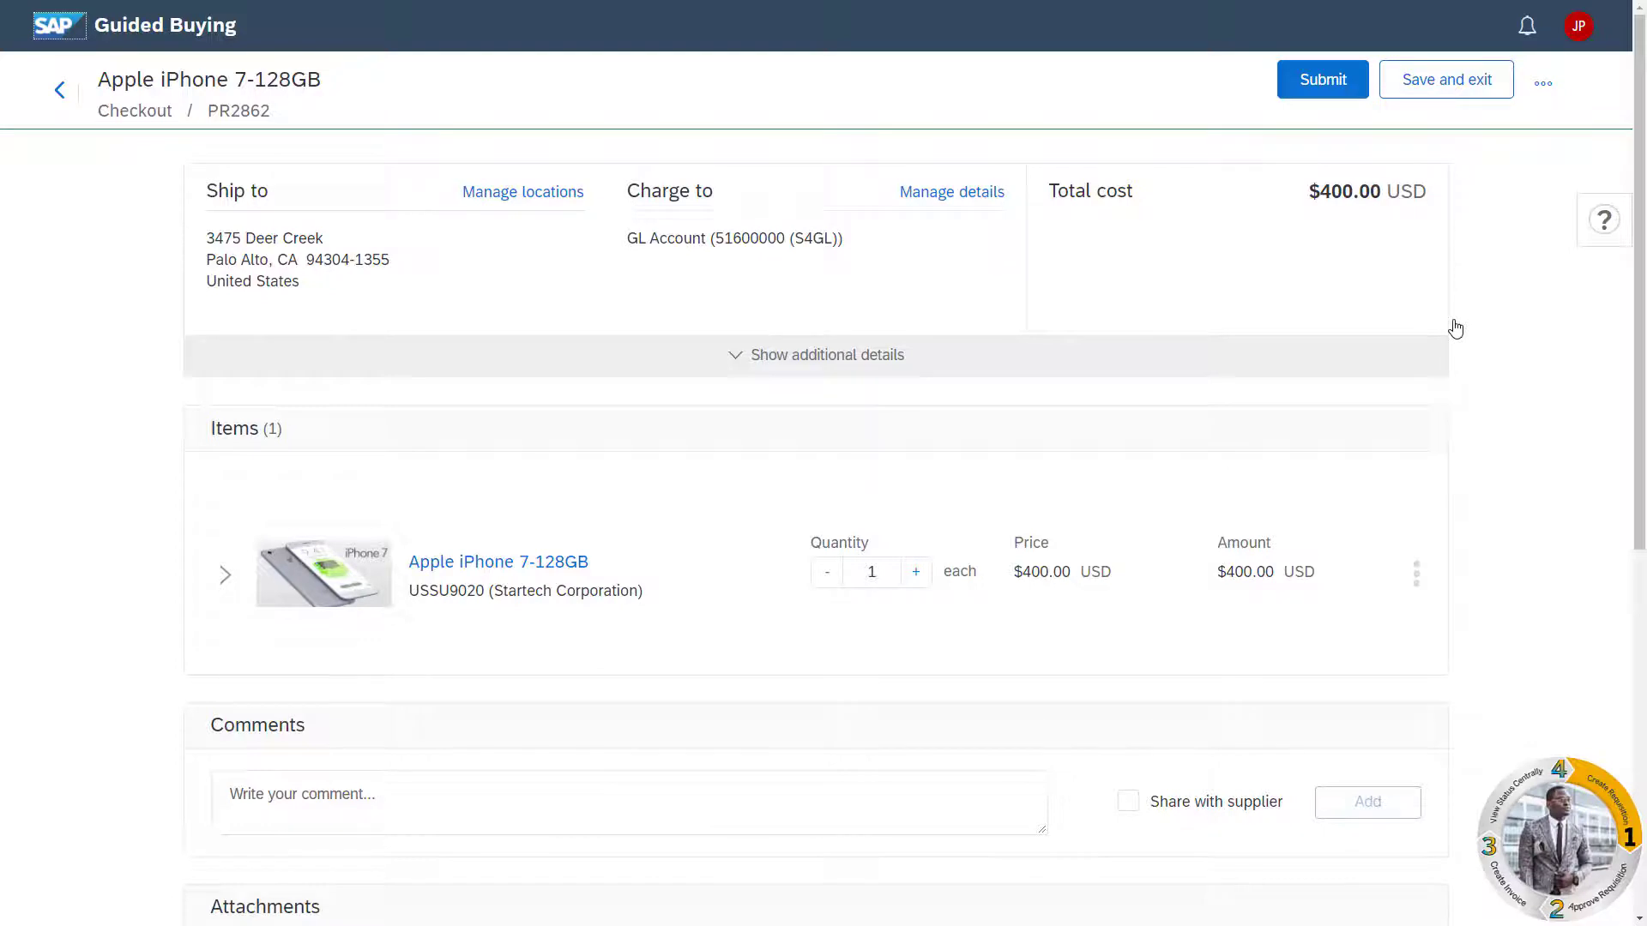
scroll(1455, 328, "down", 2)
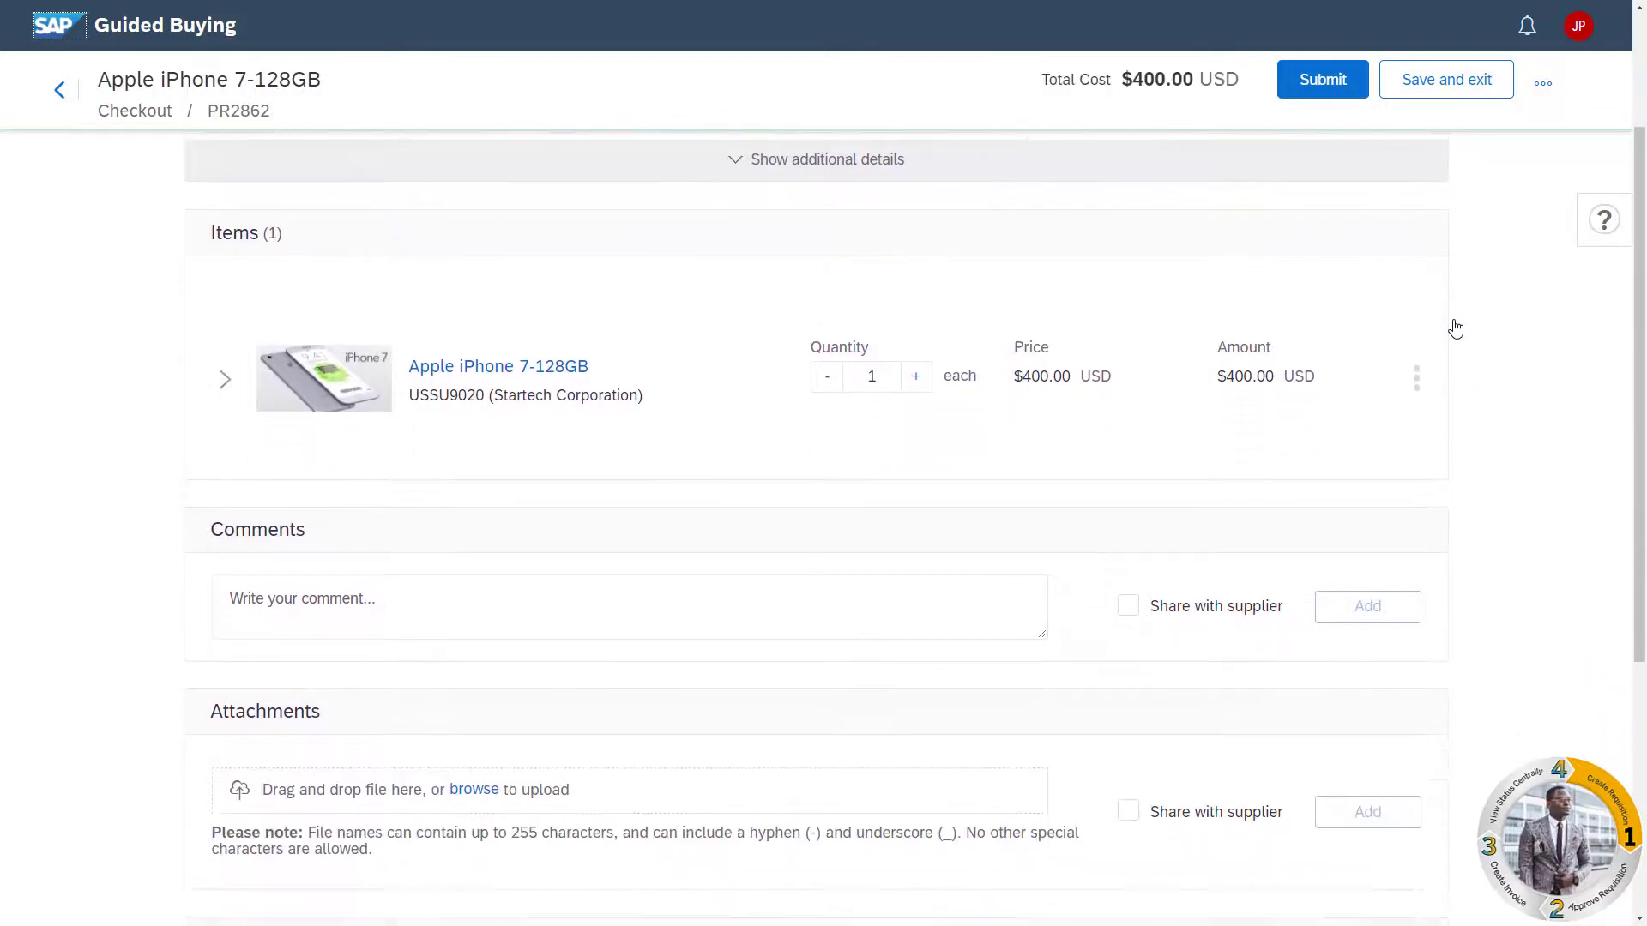
scroll(1455, 328, "down", 3)
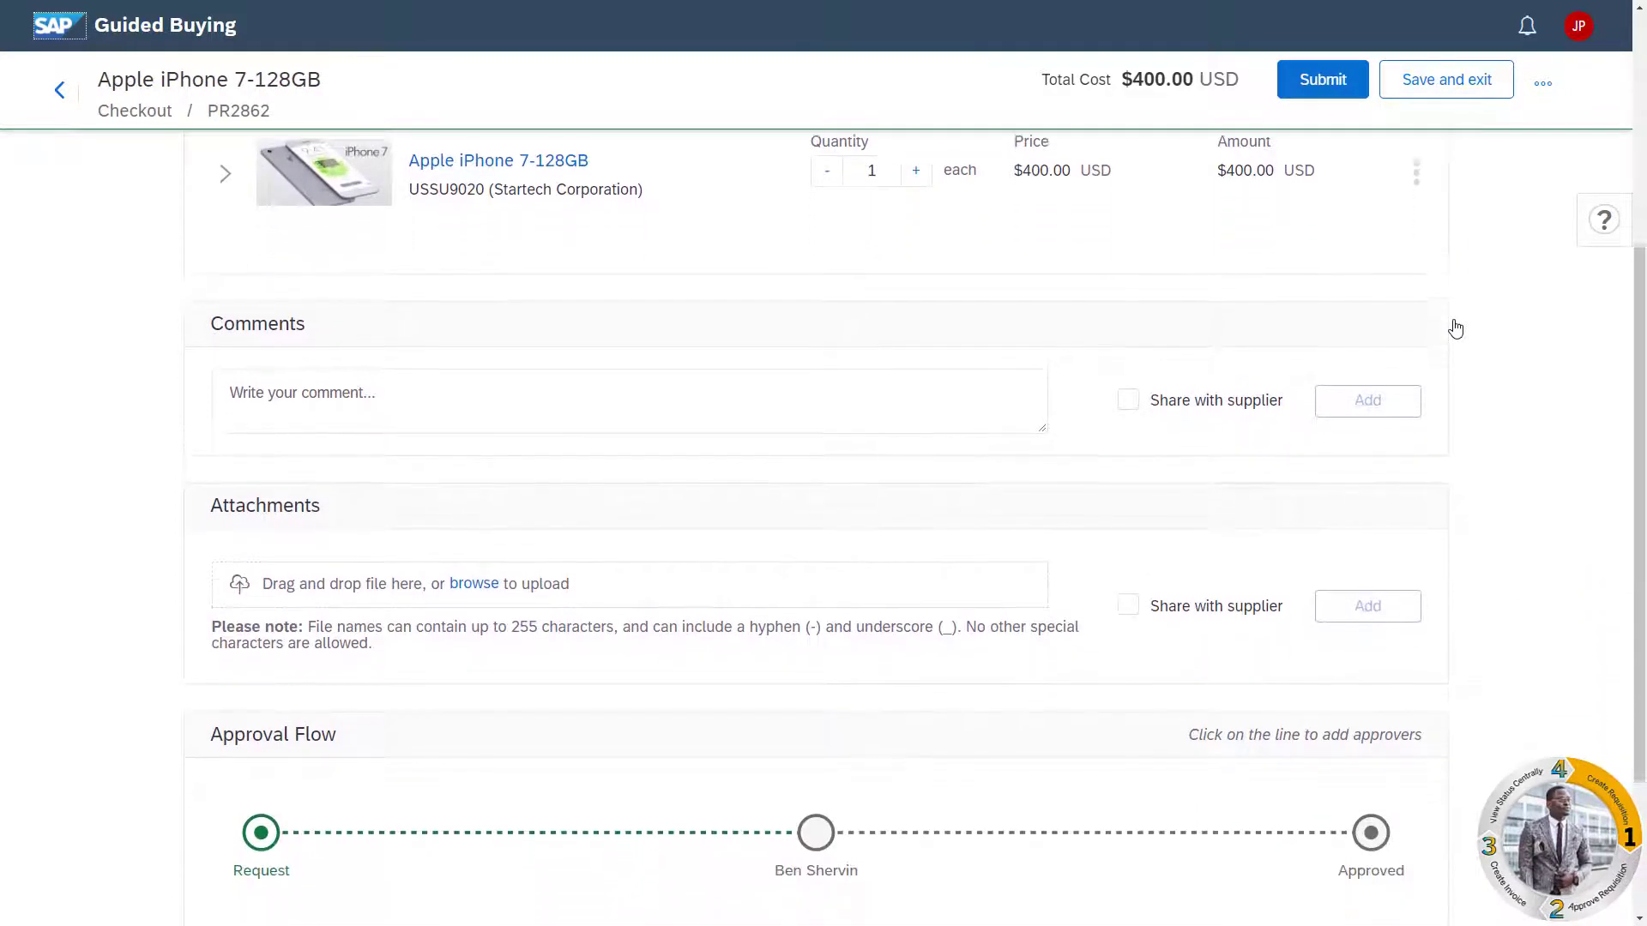
scroll(1455, 328, "down", 1)
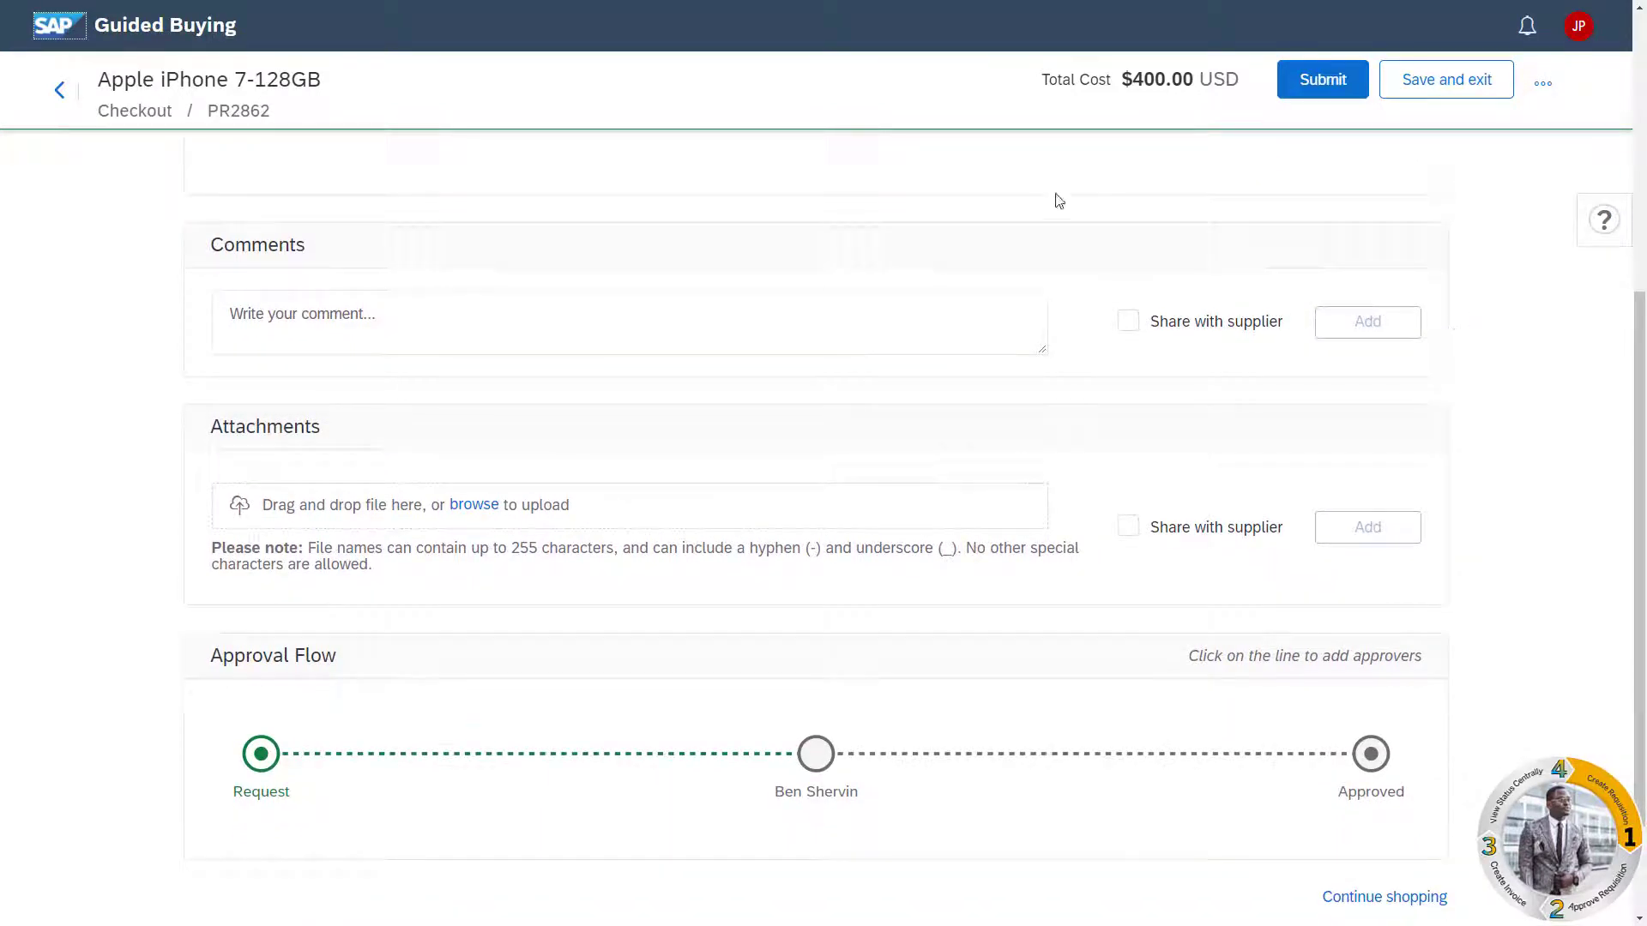
left_click(885, 305)
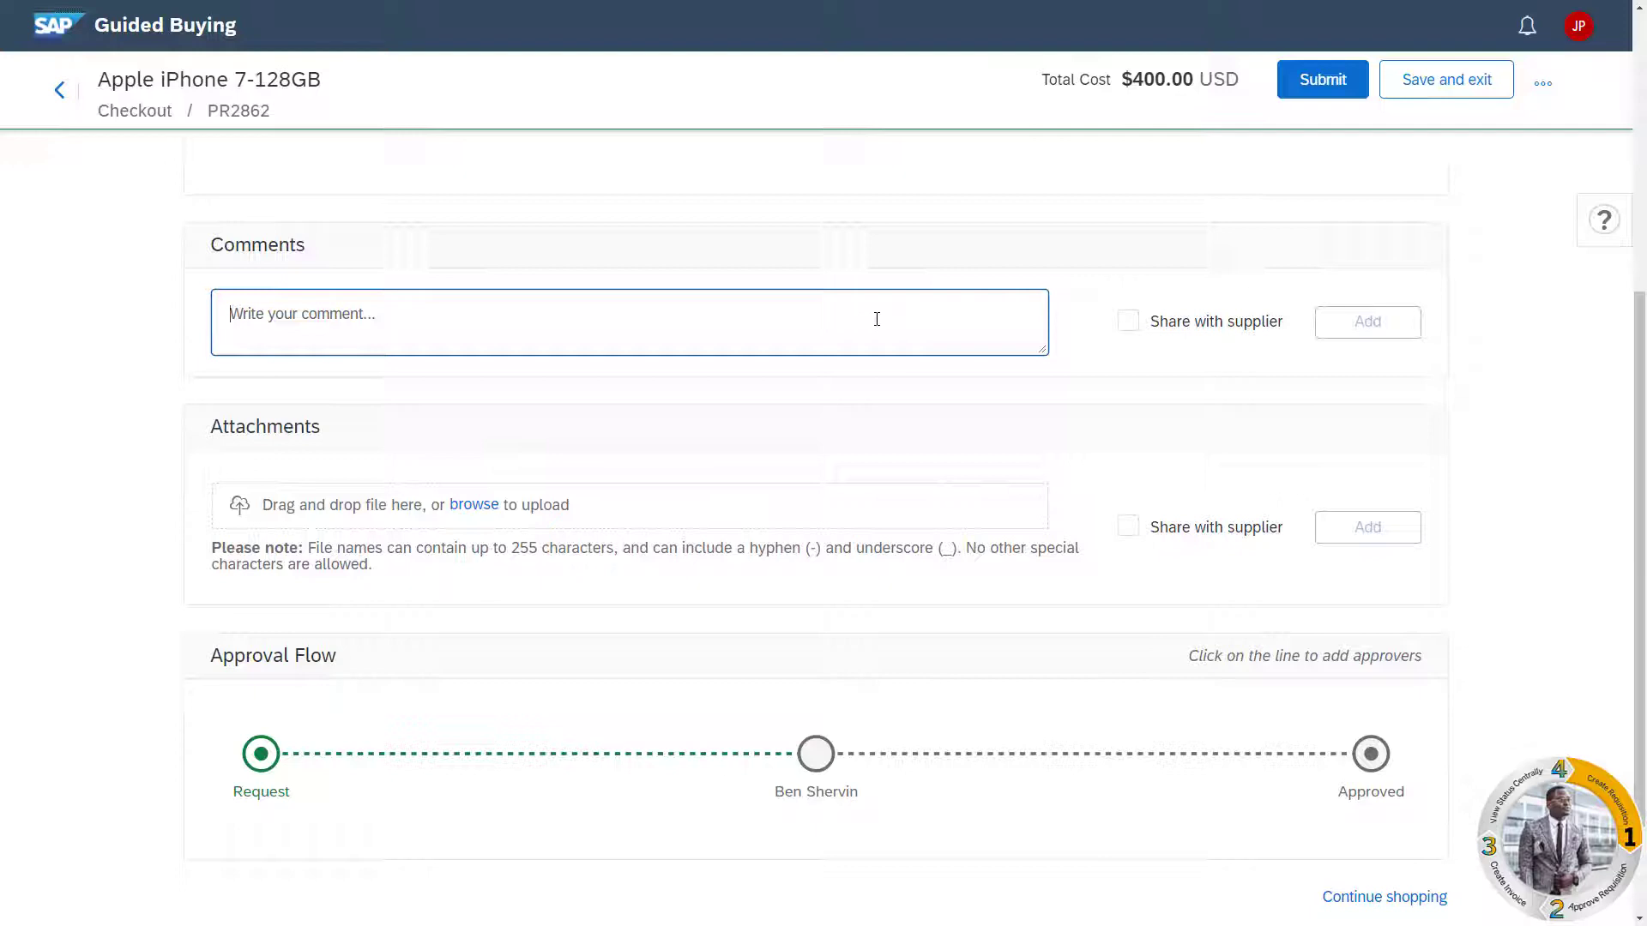
type("Need new ph")
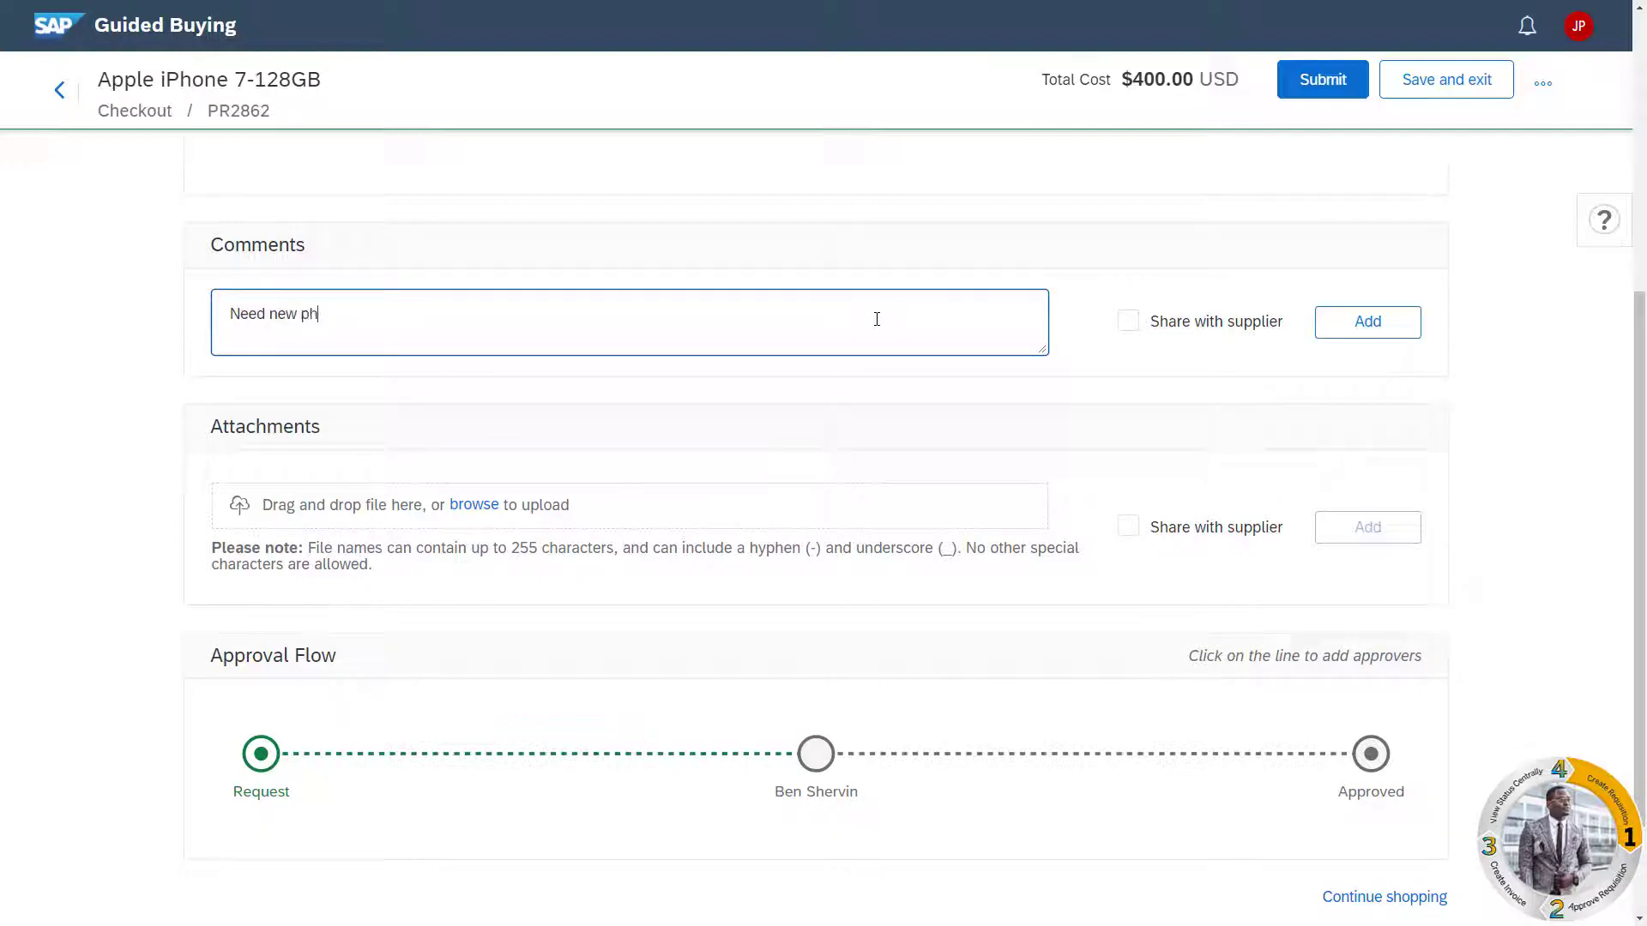
type("one for replacement")
Submit requisition PR2862, then approve it from the approver's mobile app Approval flow
left_click(1322, 79)
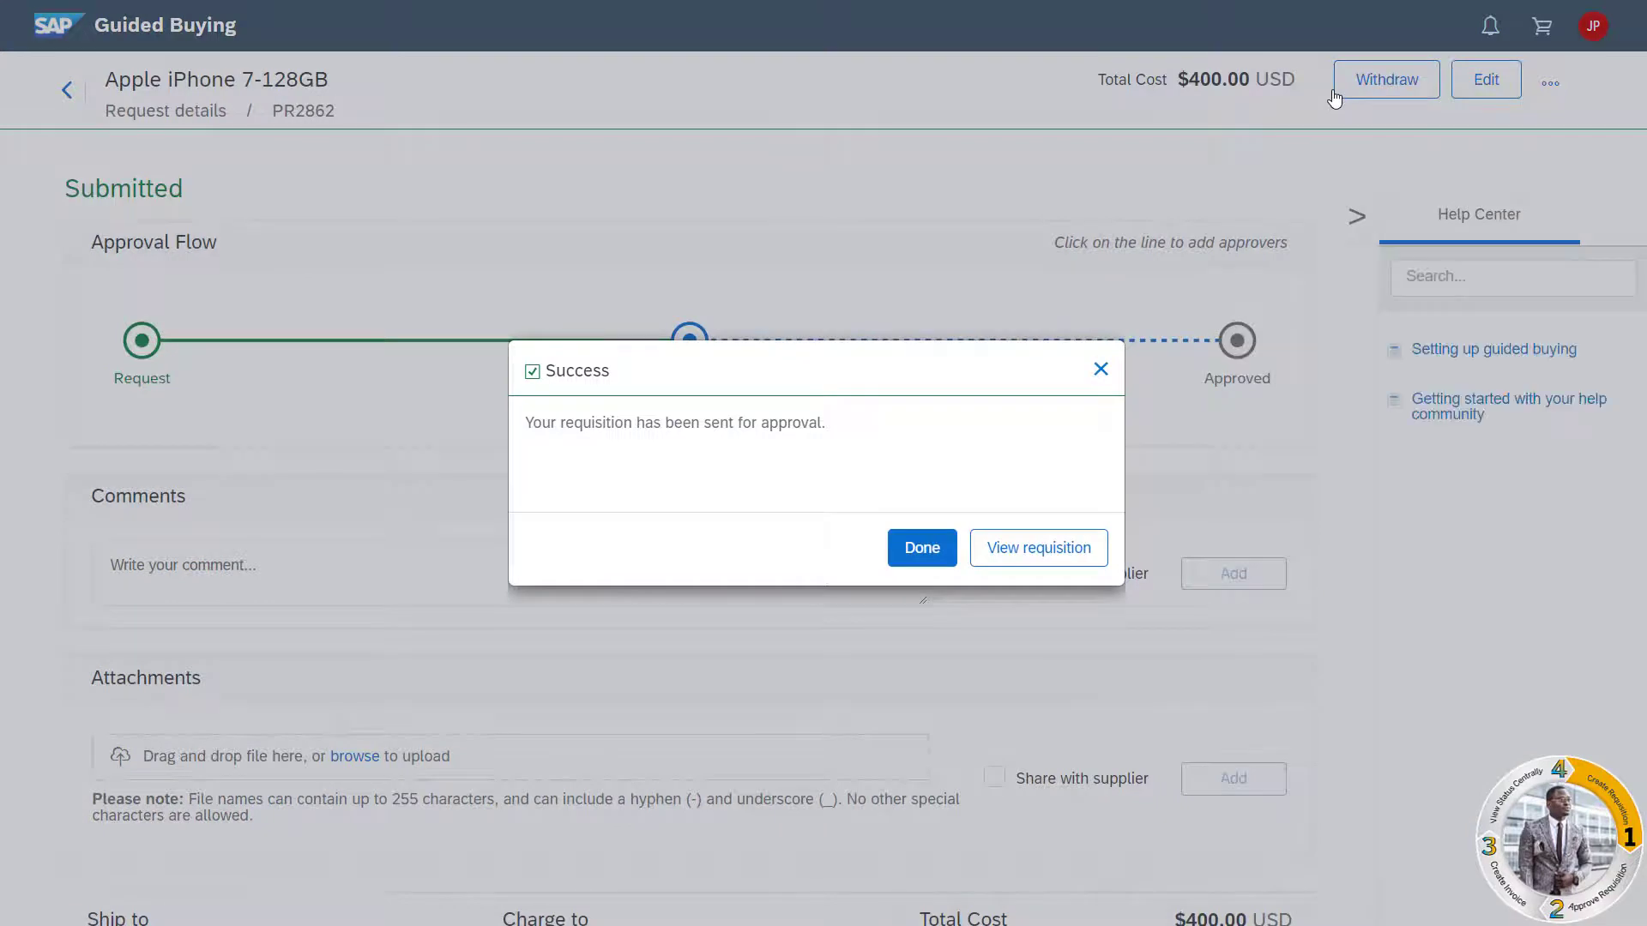
left_click(1042, 549)
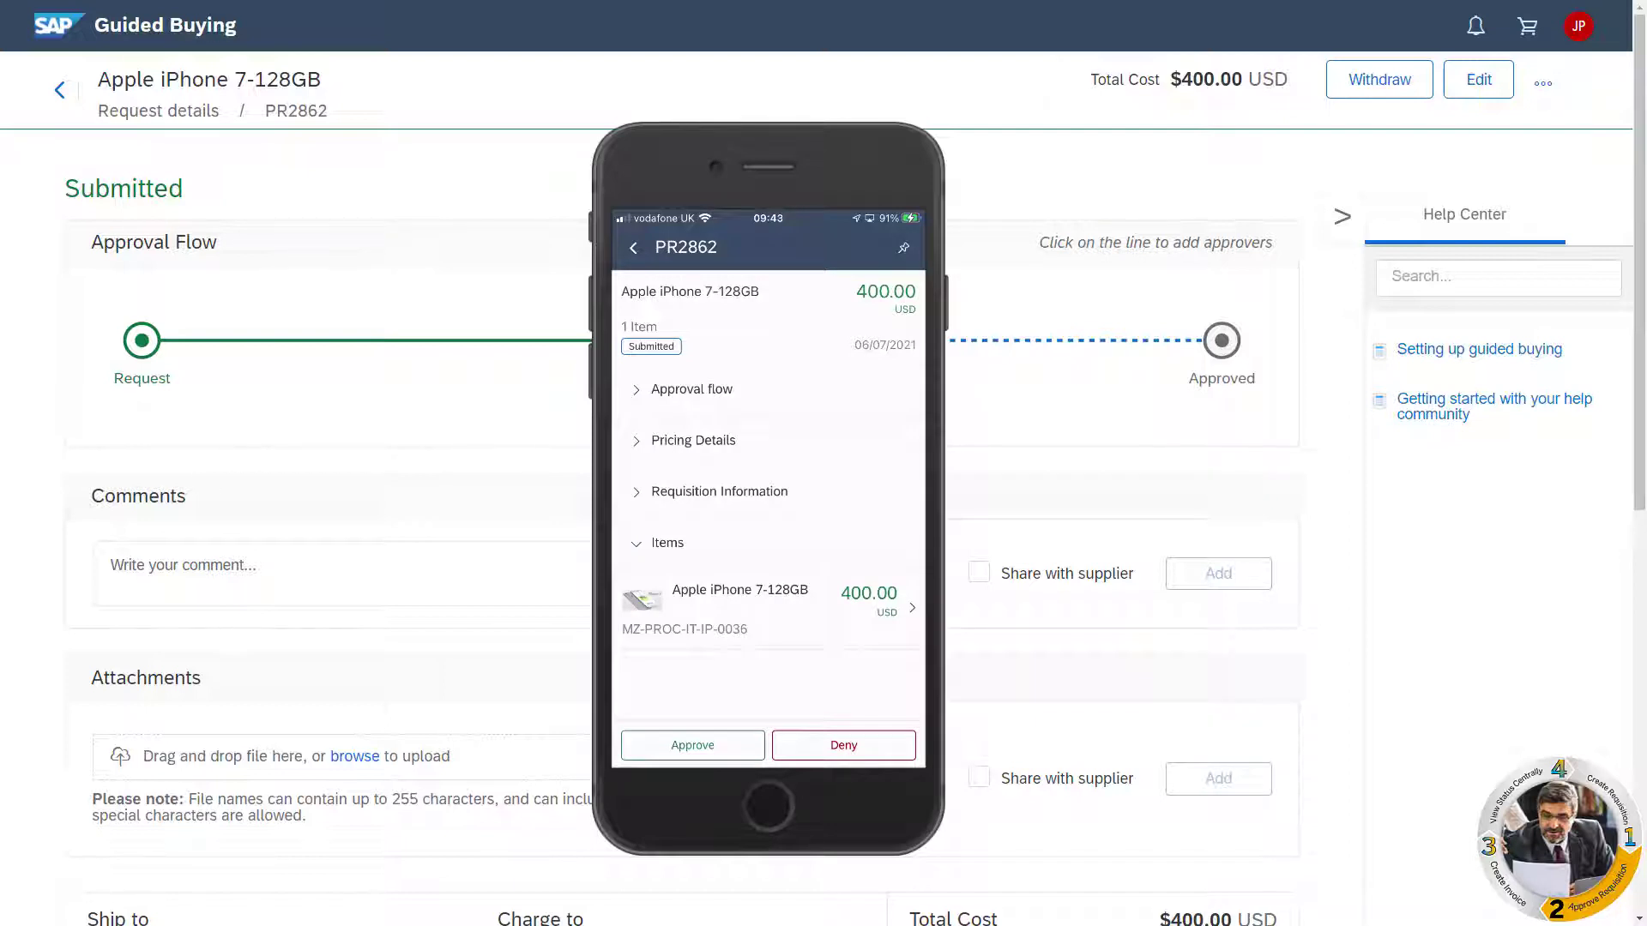
left_click(635, 389)
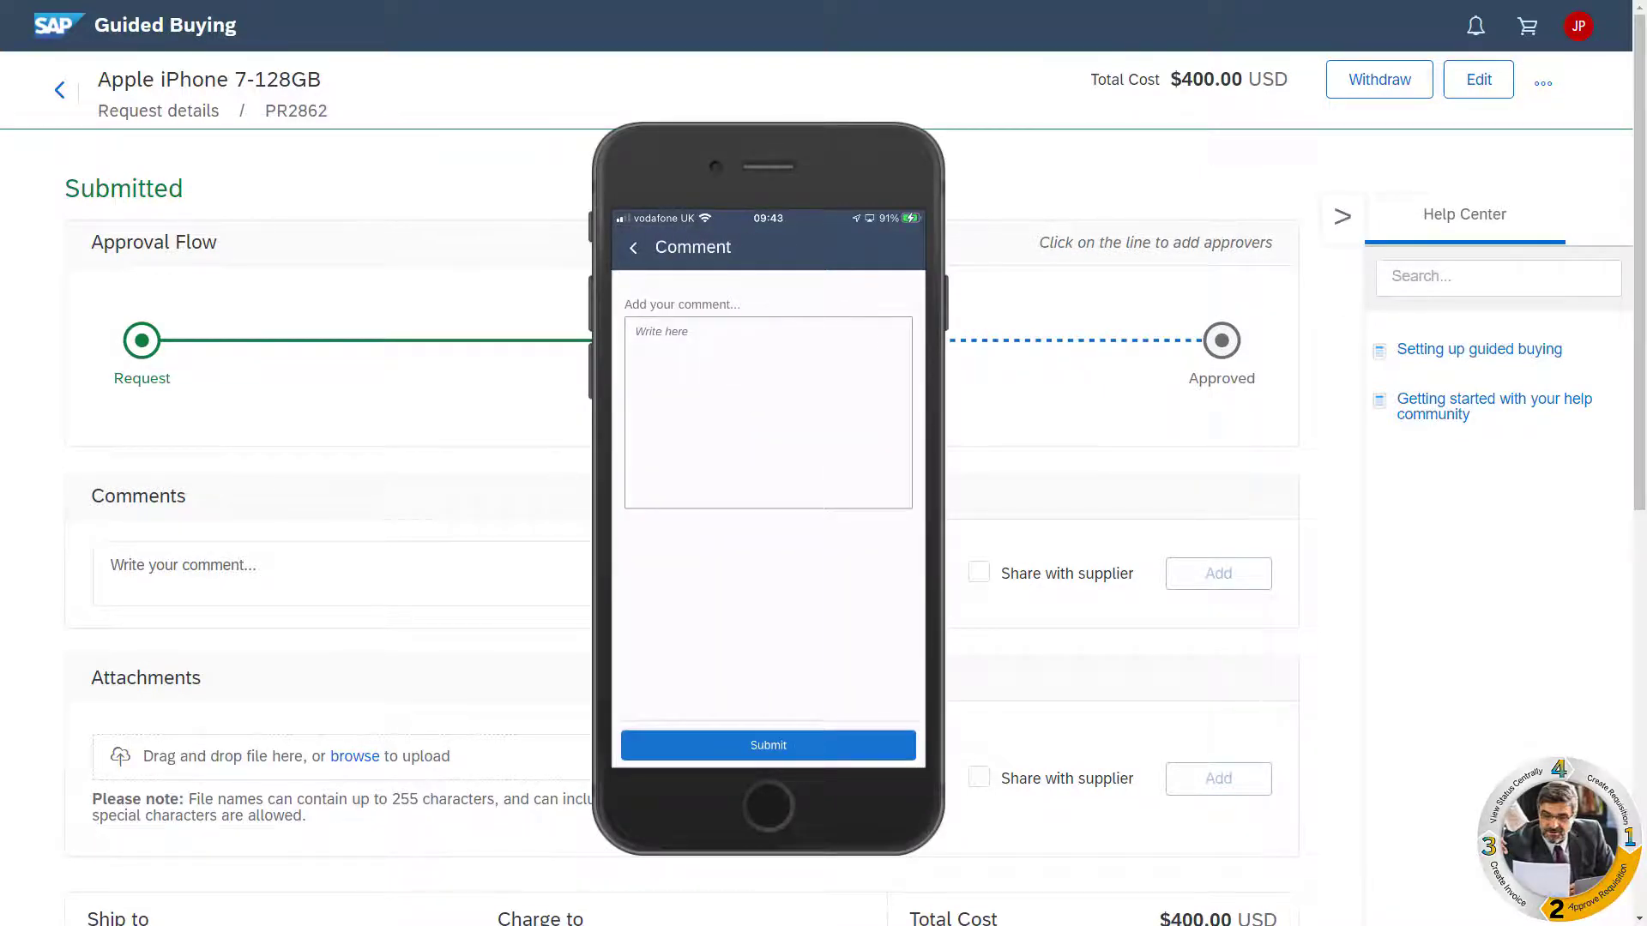
left_click(767, 744)
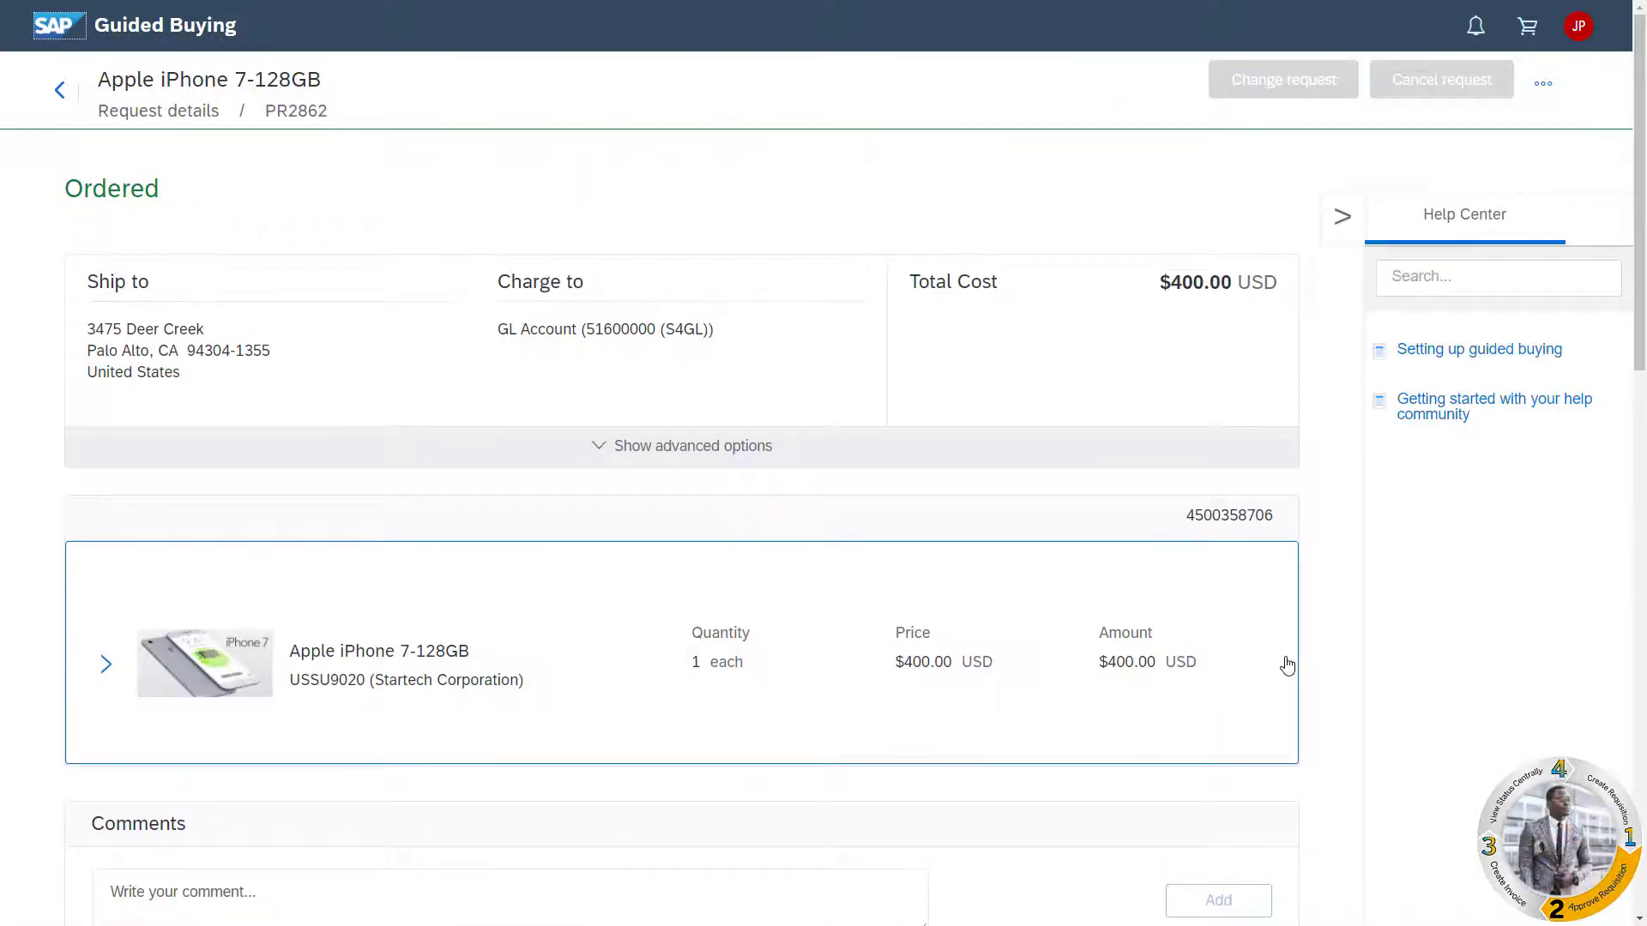
Scroll through PR2862's Approval Flow and History to review its approval and S/4HANA replication
scroll(954, 517, "down", 3)
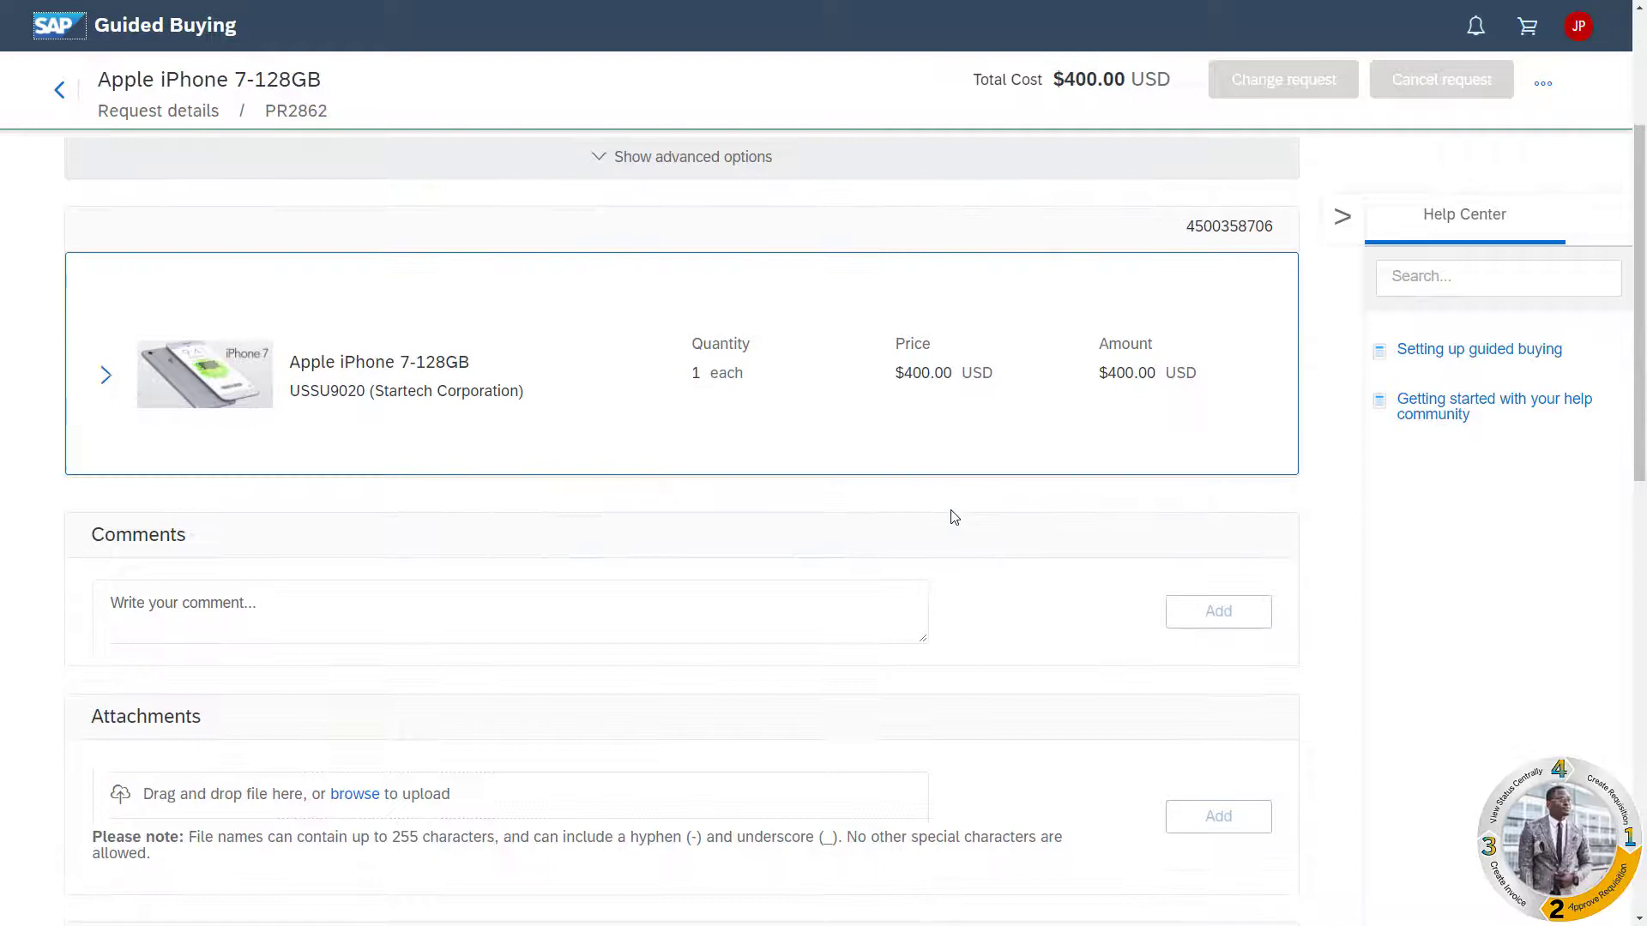
scroll(953, 517, "down", 6)
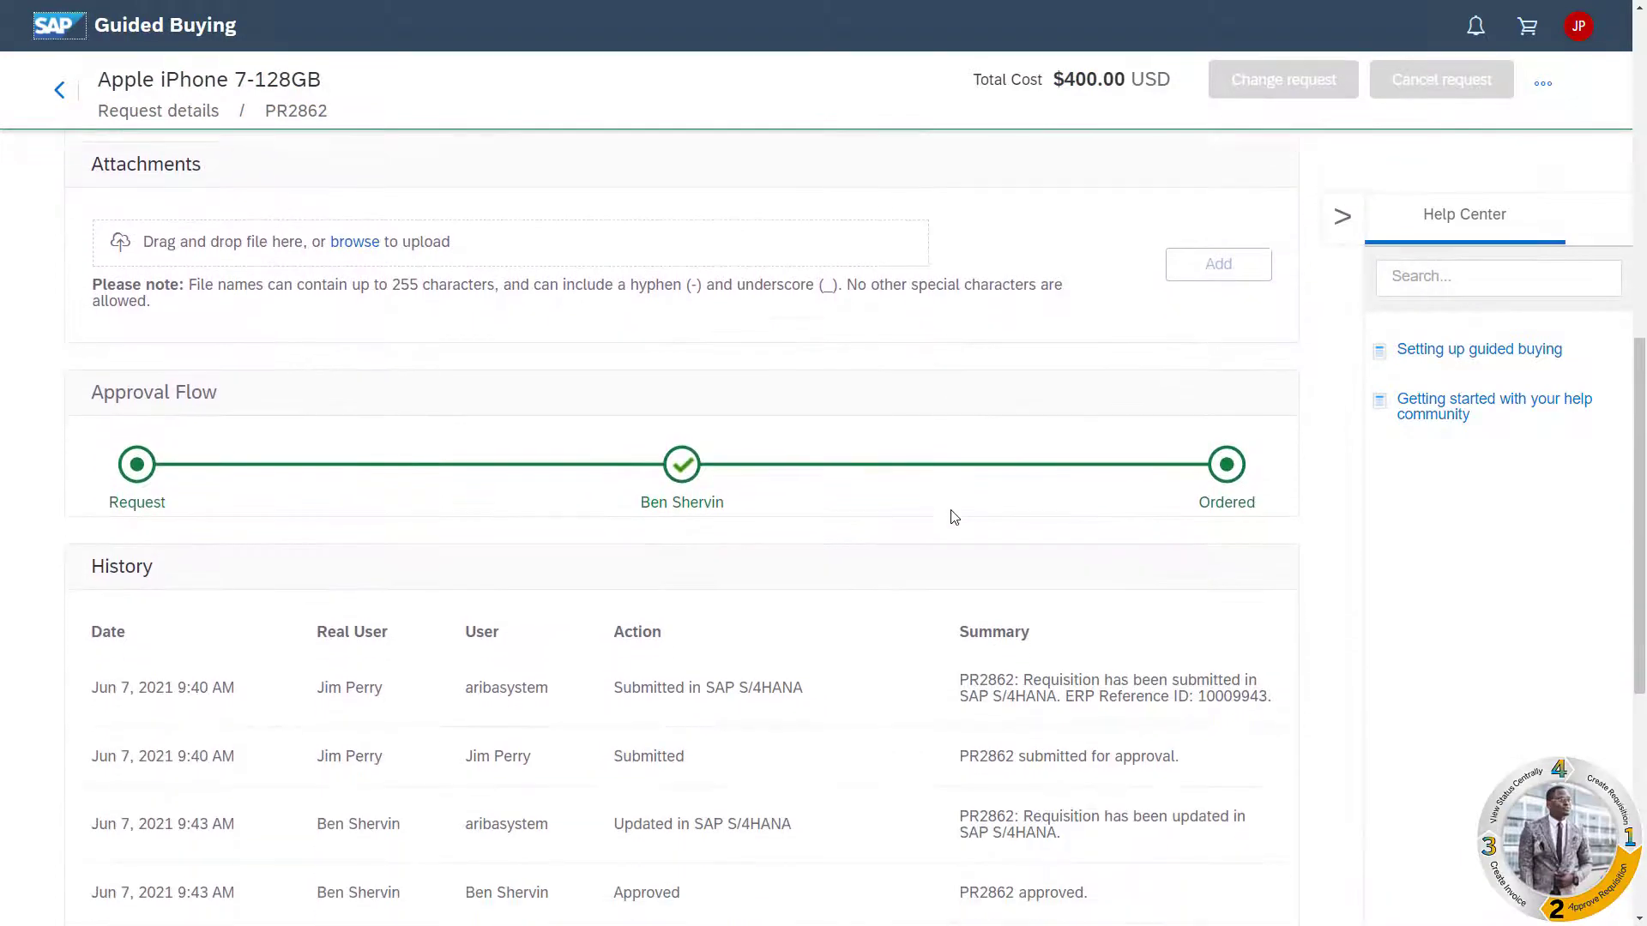
scroll(953, 517, "down", 3)
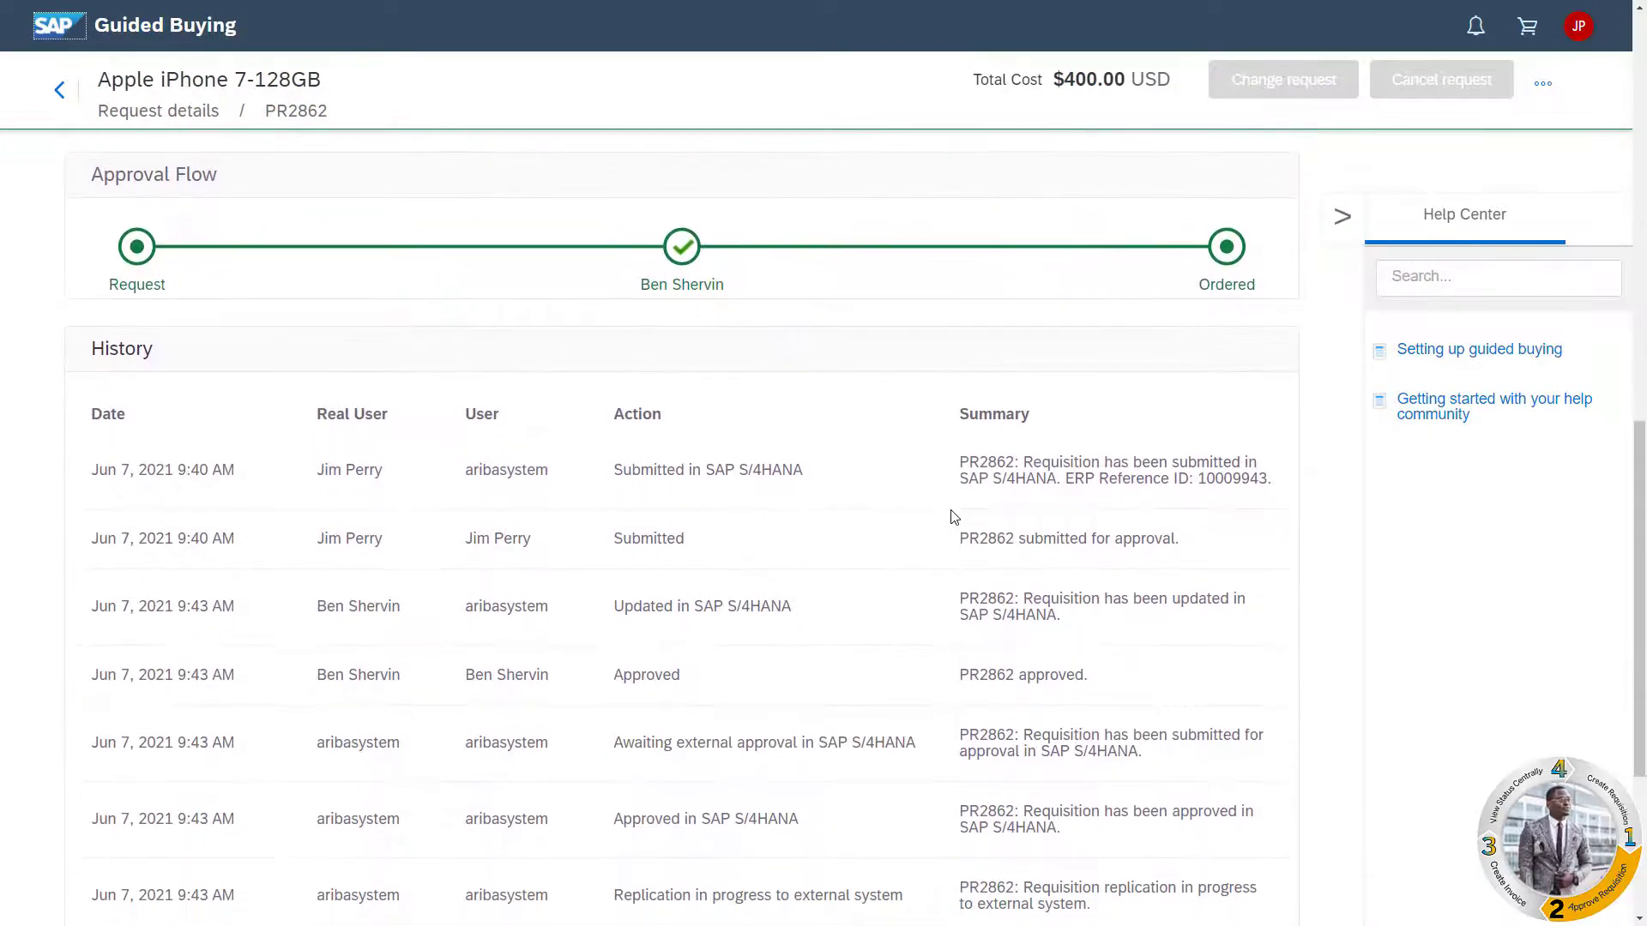
scroll(954, 517, "down", 2)
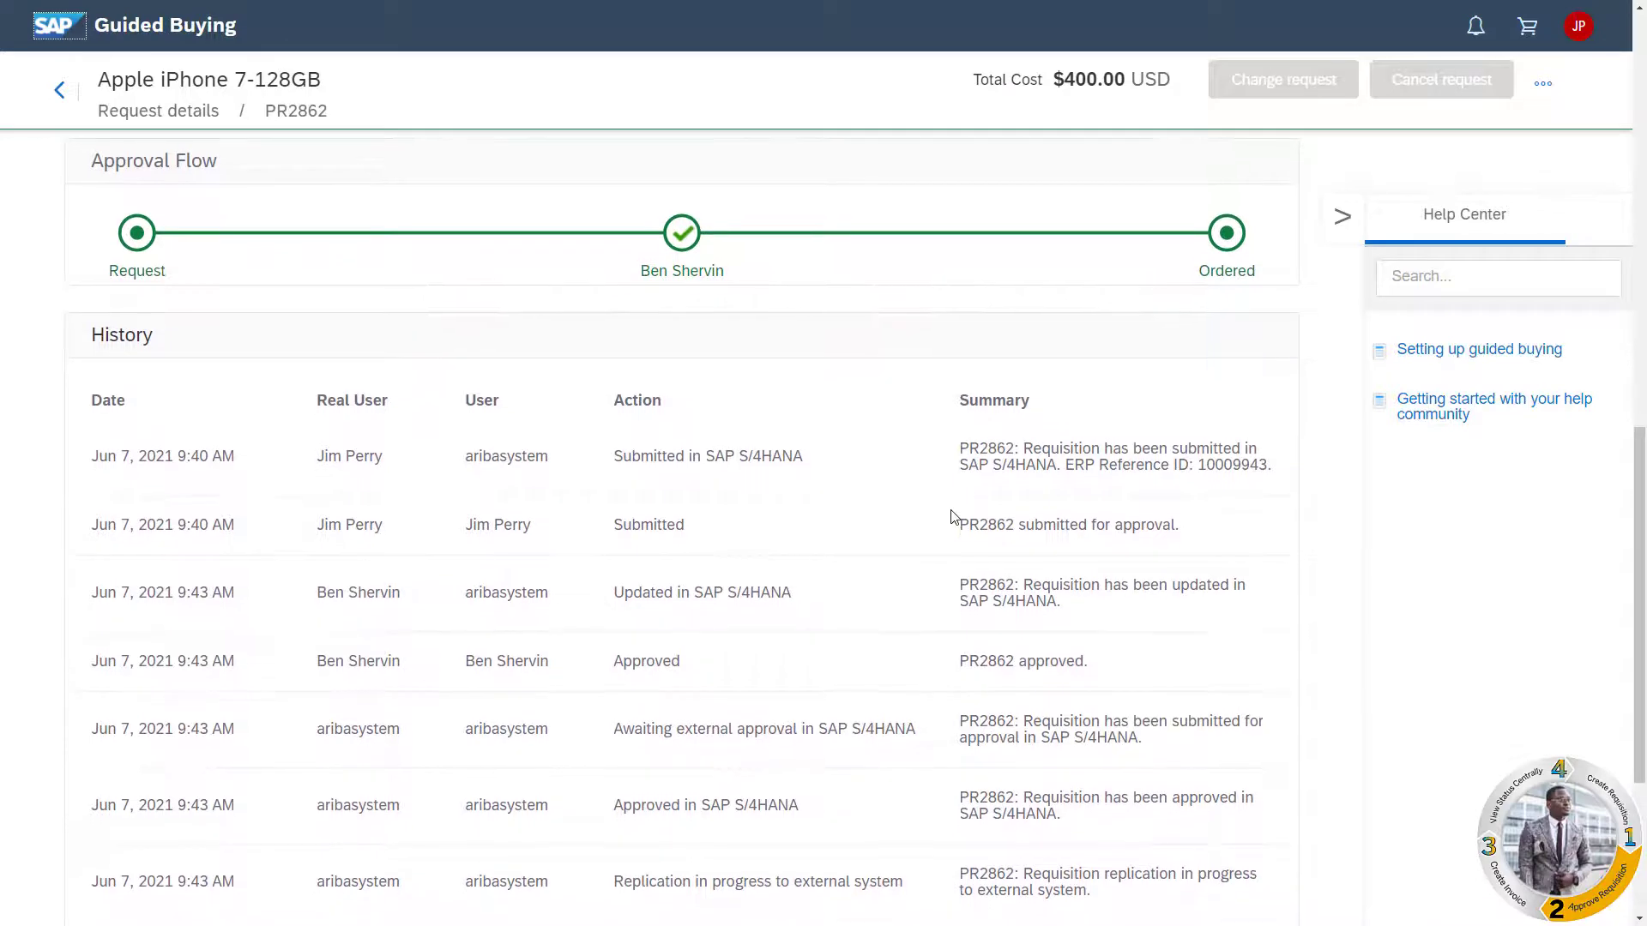
scroll(953, 518, "down", 2)
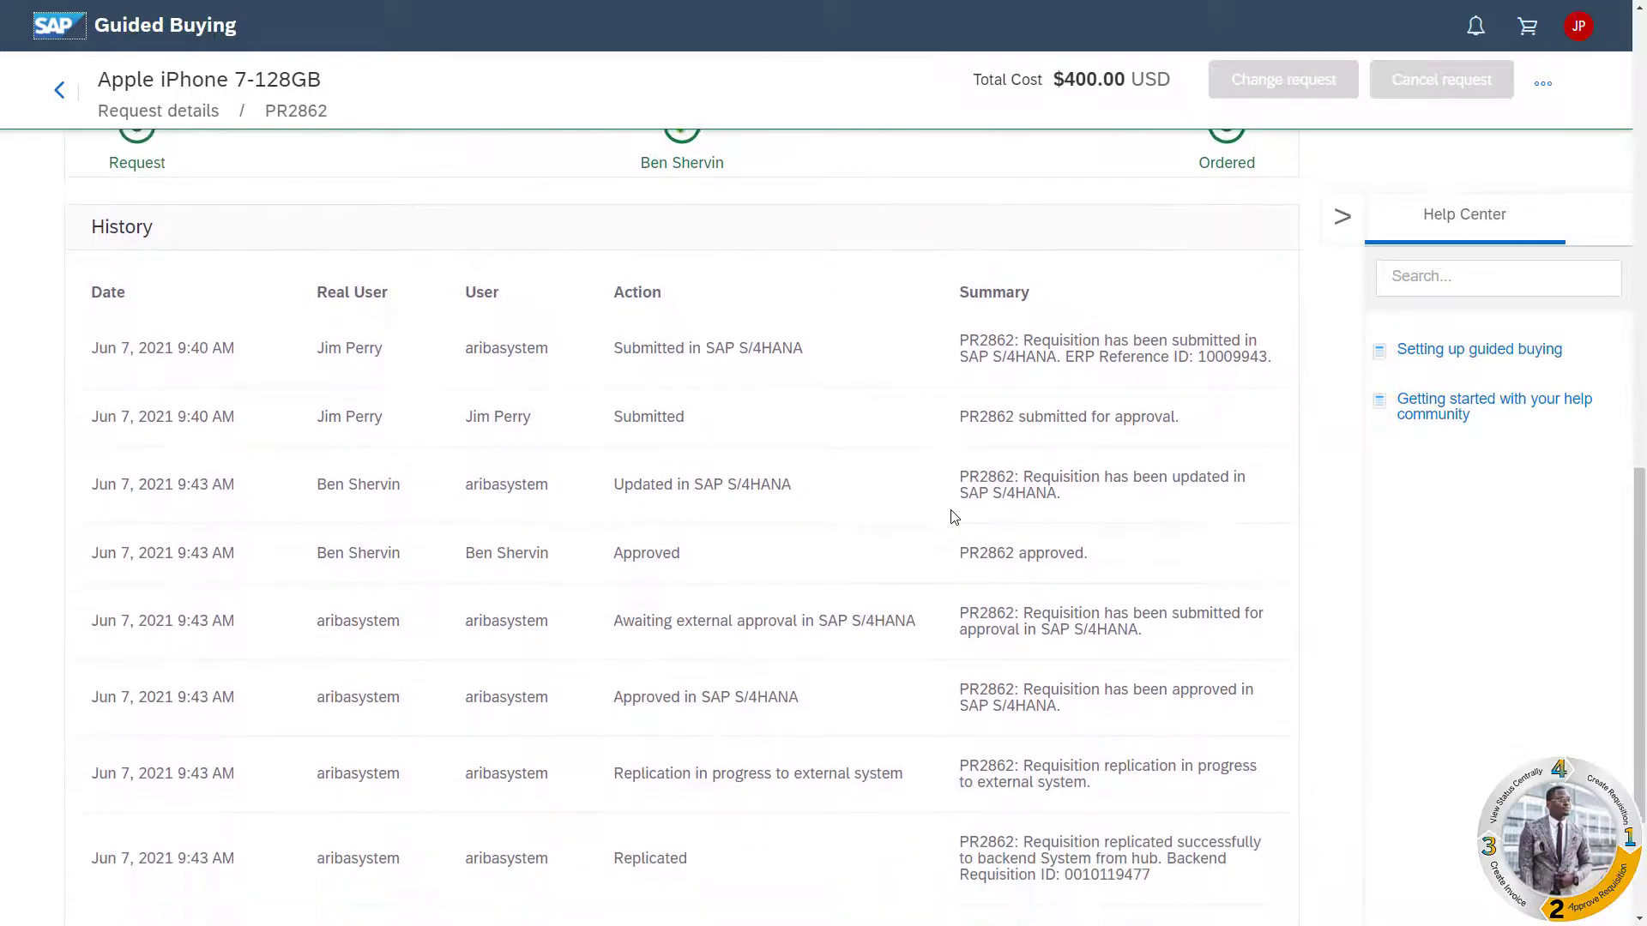
scroll(954, 517, "down", 2)
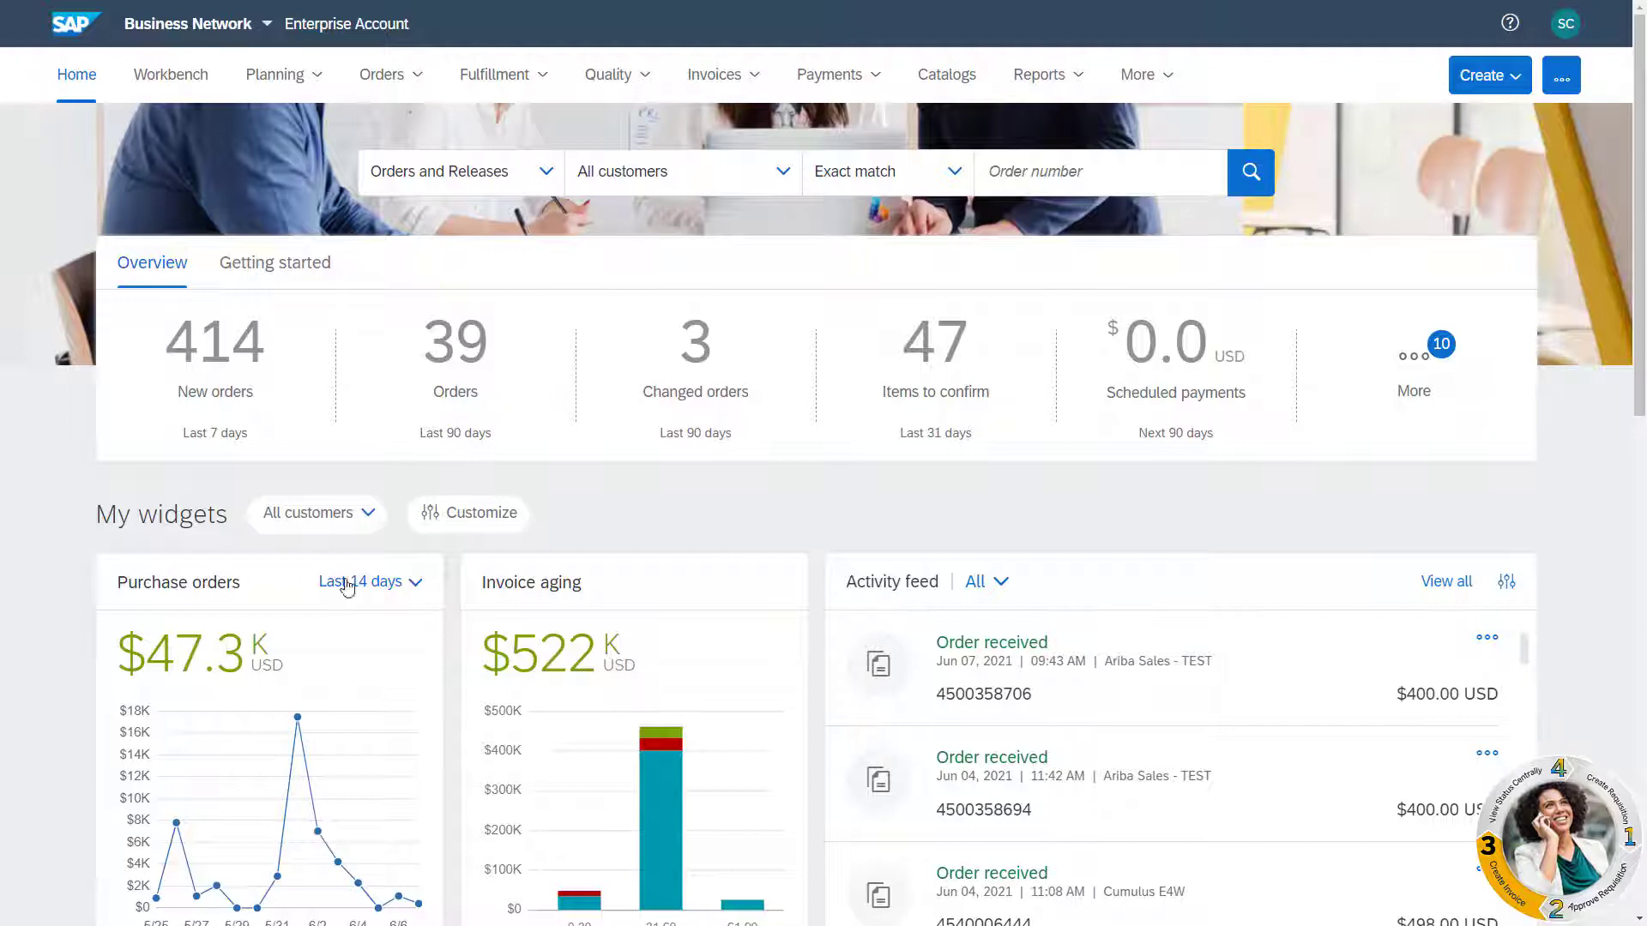
left_click(224, 332)
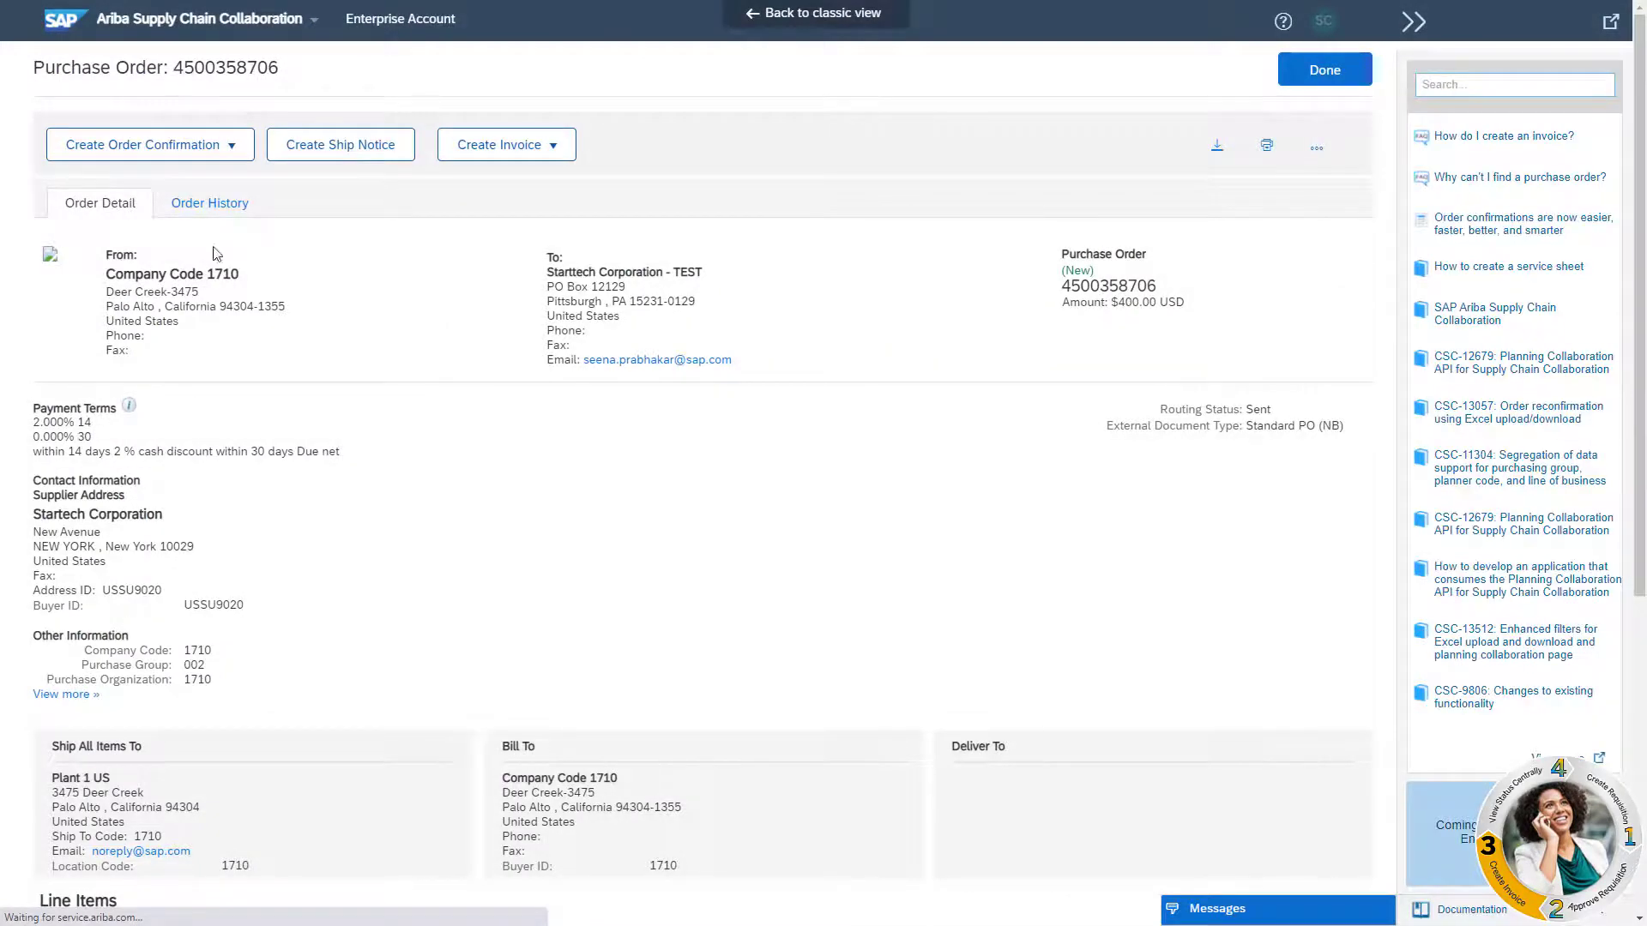
left_click(163, 144)
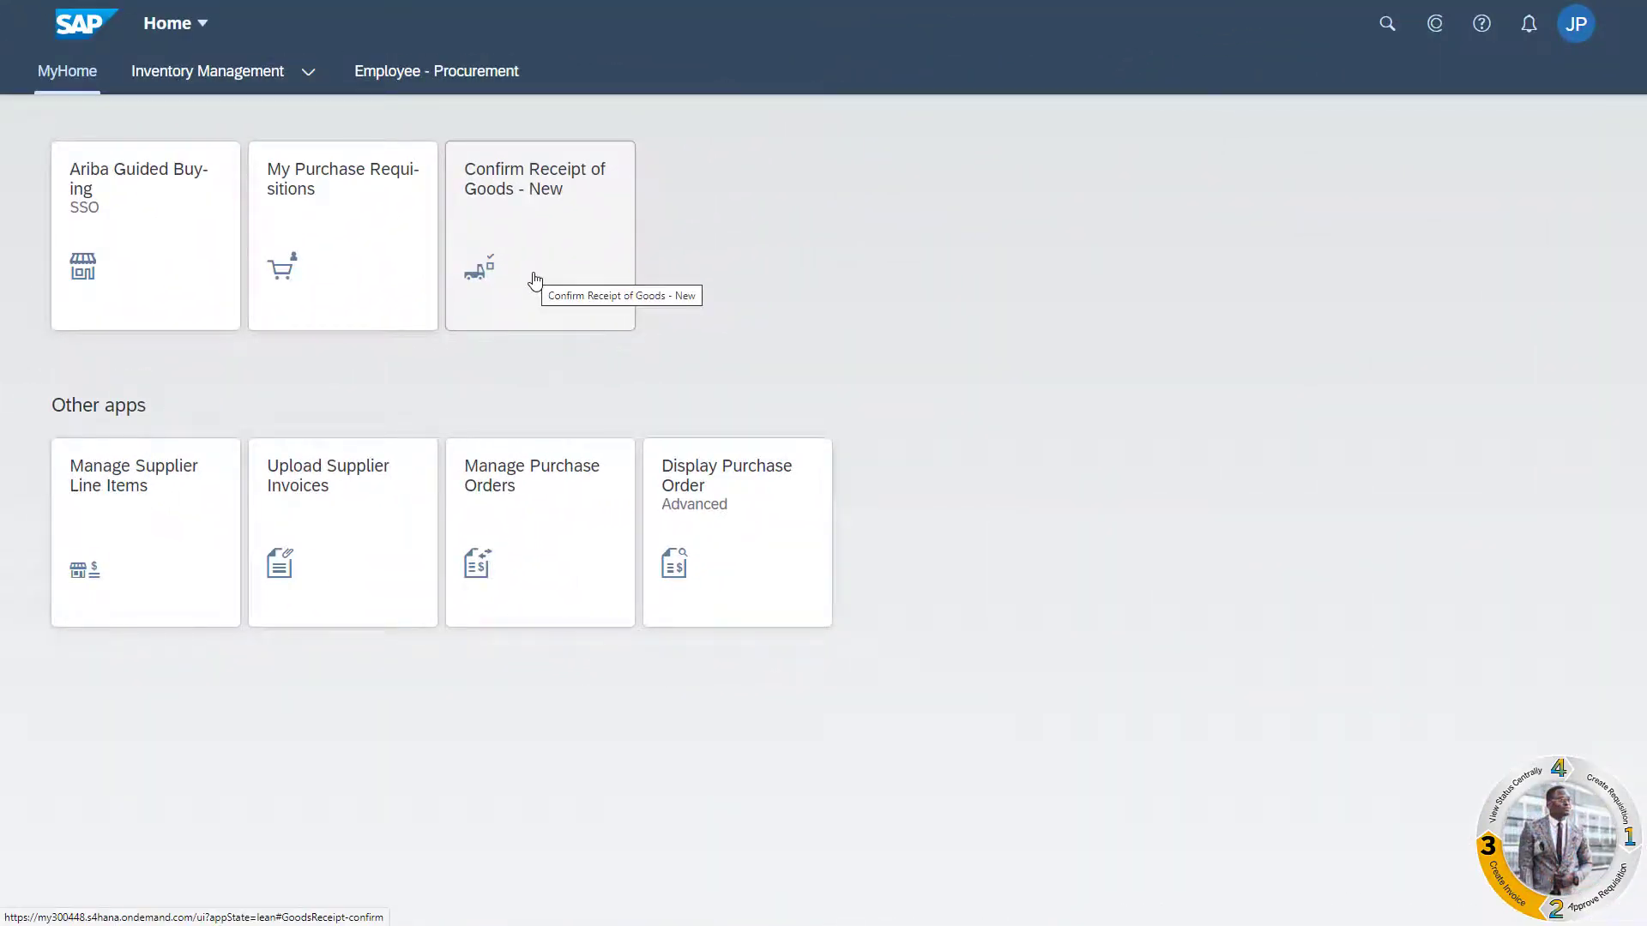
Confirm receipt of 1 Apple iPhone 7-128GB on requisition 10009943
left_click(534, 280)
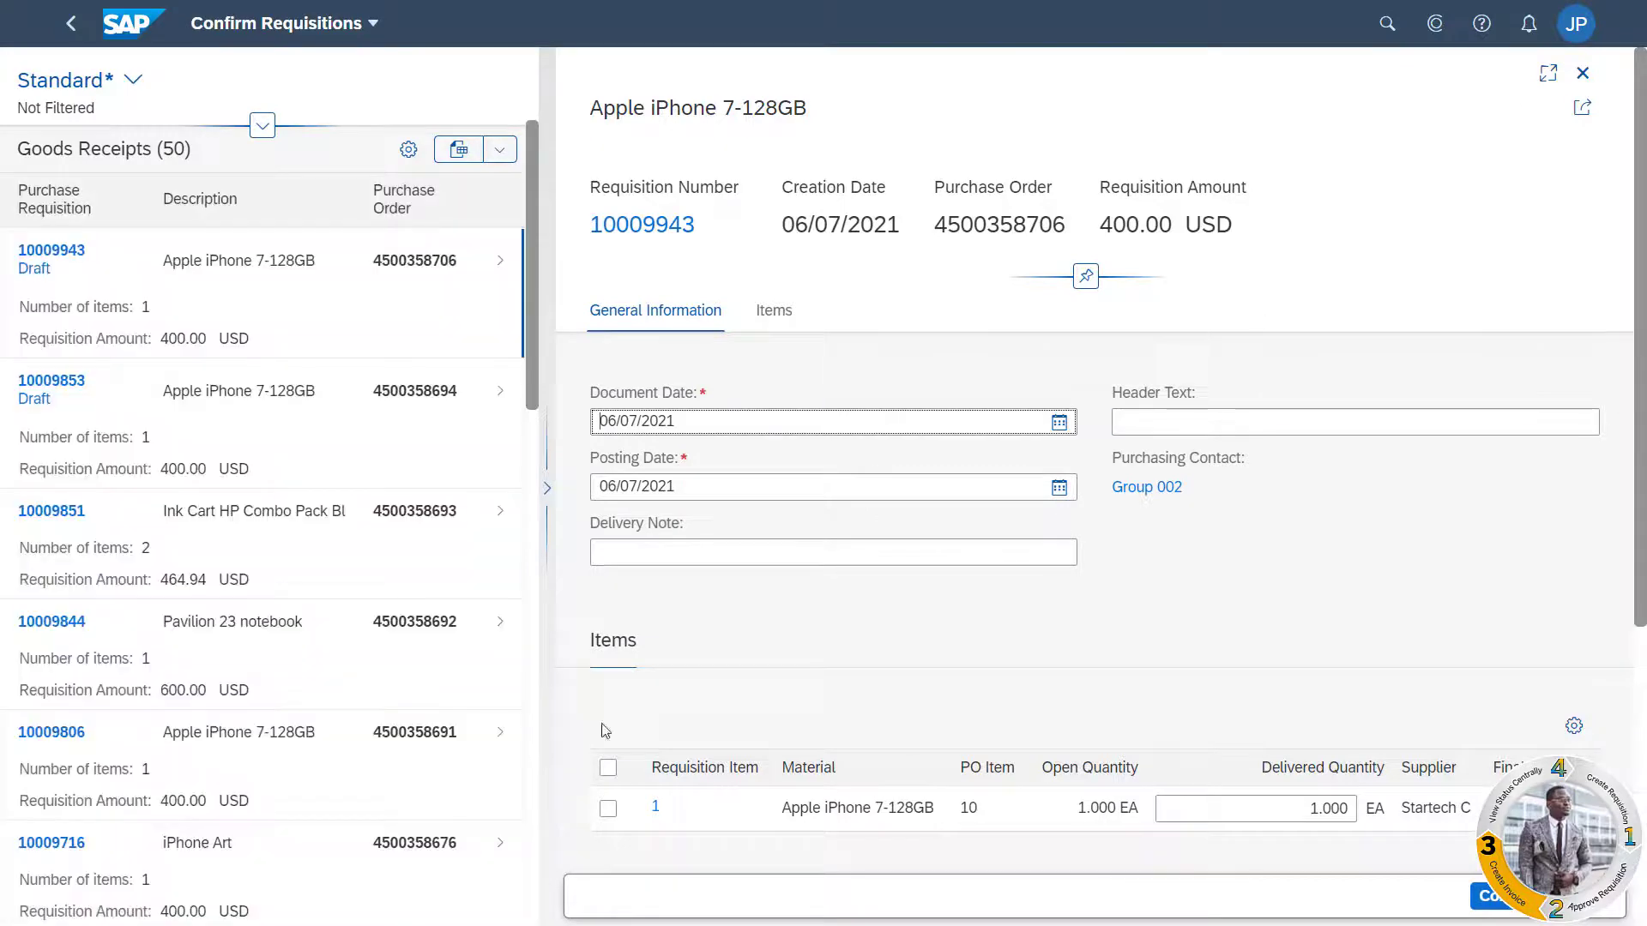
left_click(608, 808)
left_click(1494, 902)
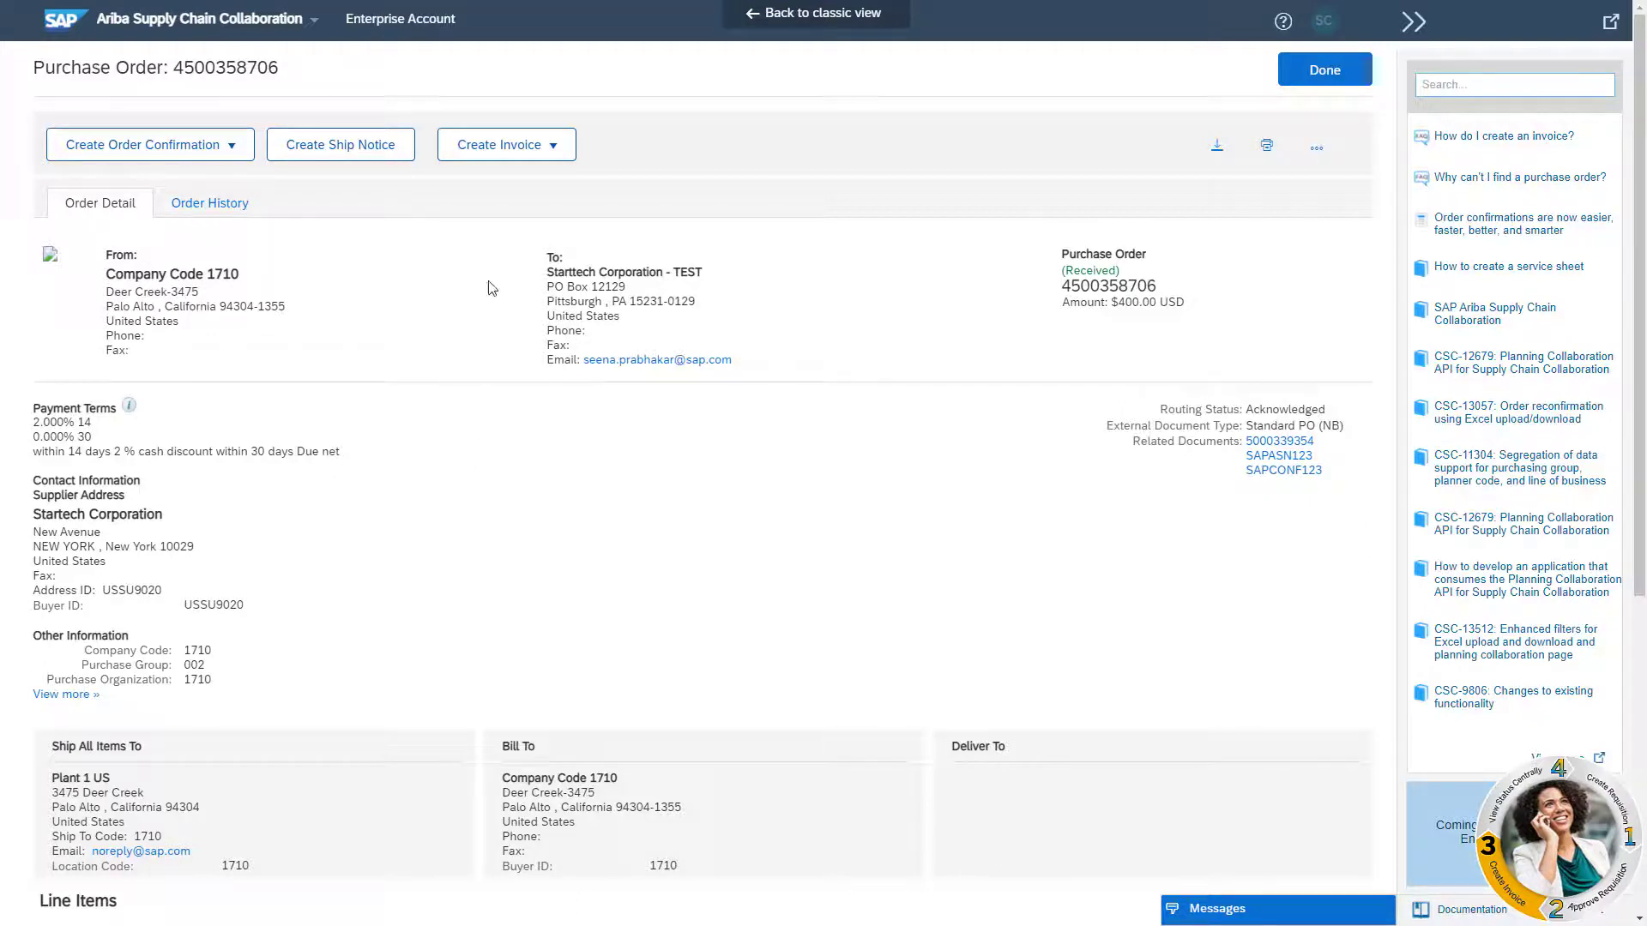
left_click(495, 152)
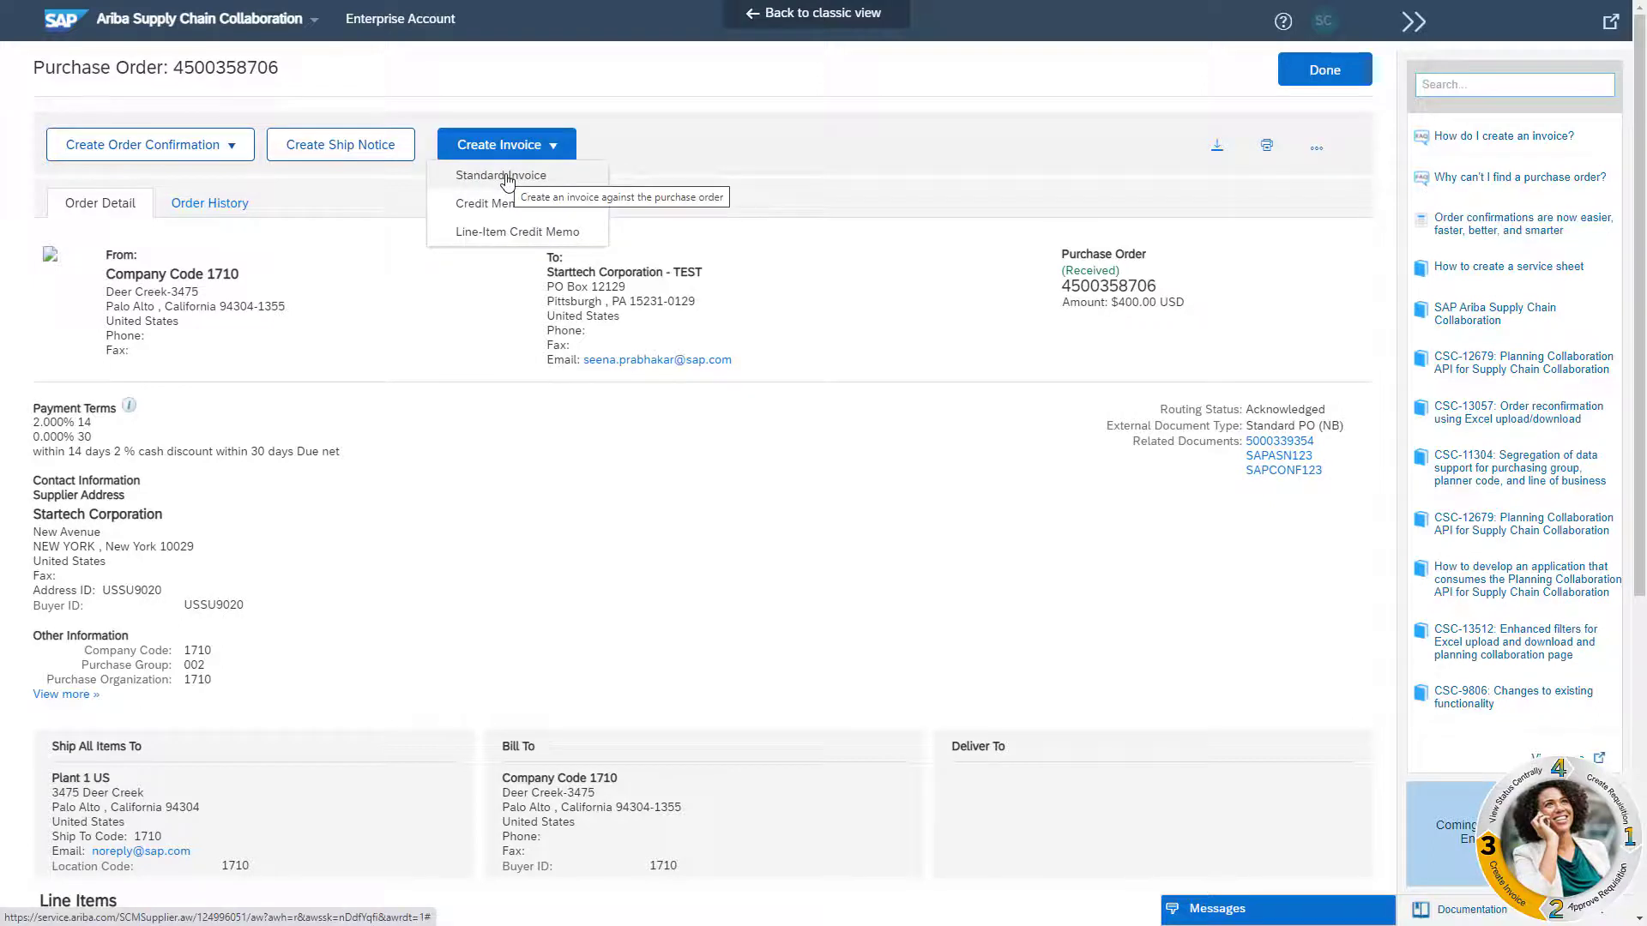
left_click(505, 175)
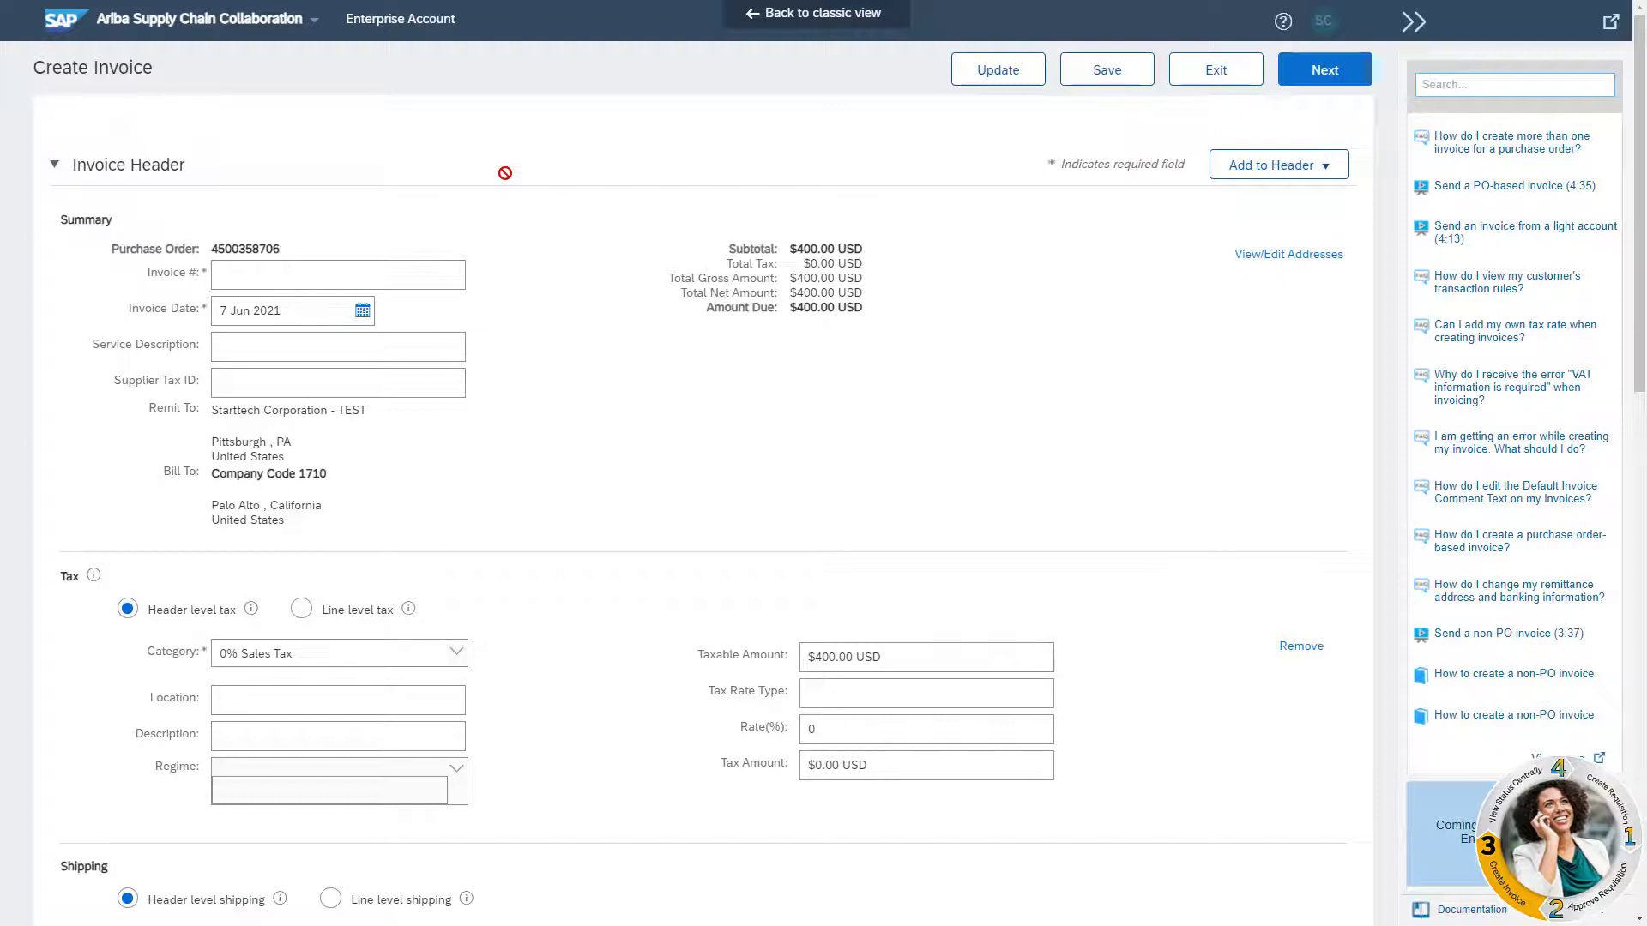
type("NV12346")
left_click(362, 309)
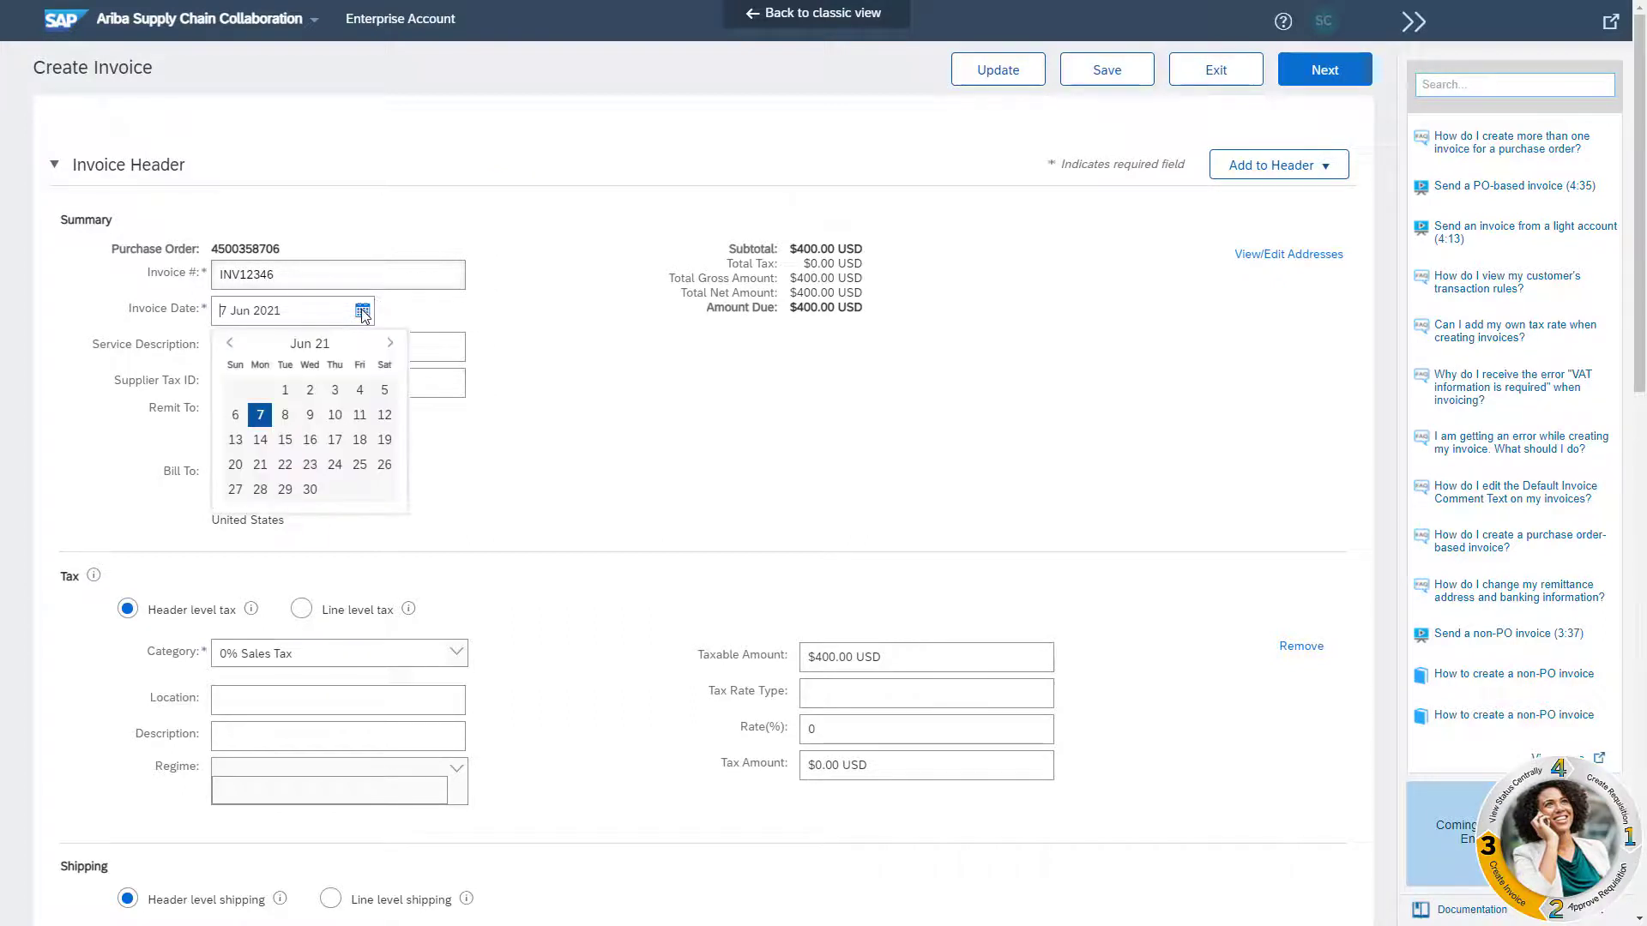
left_click(285, 389)
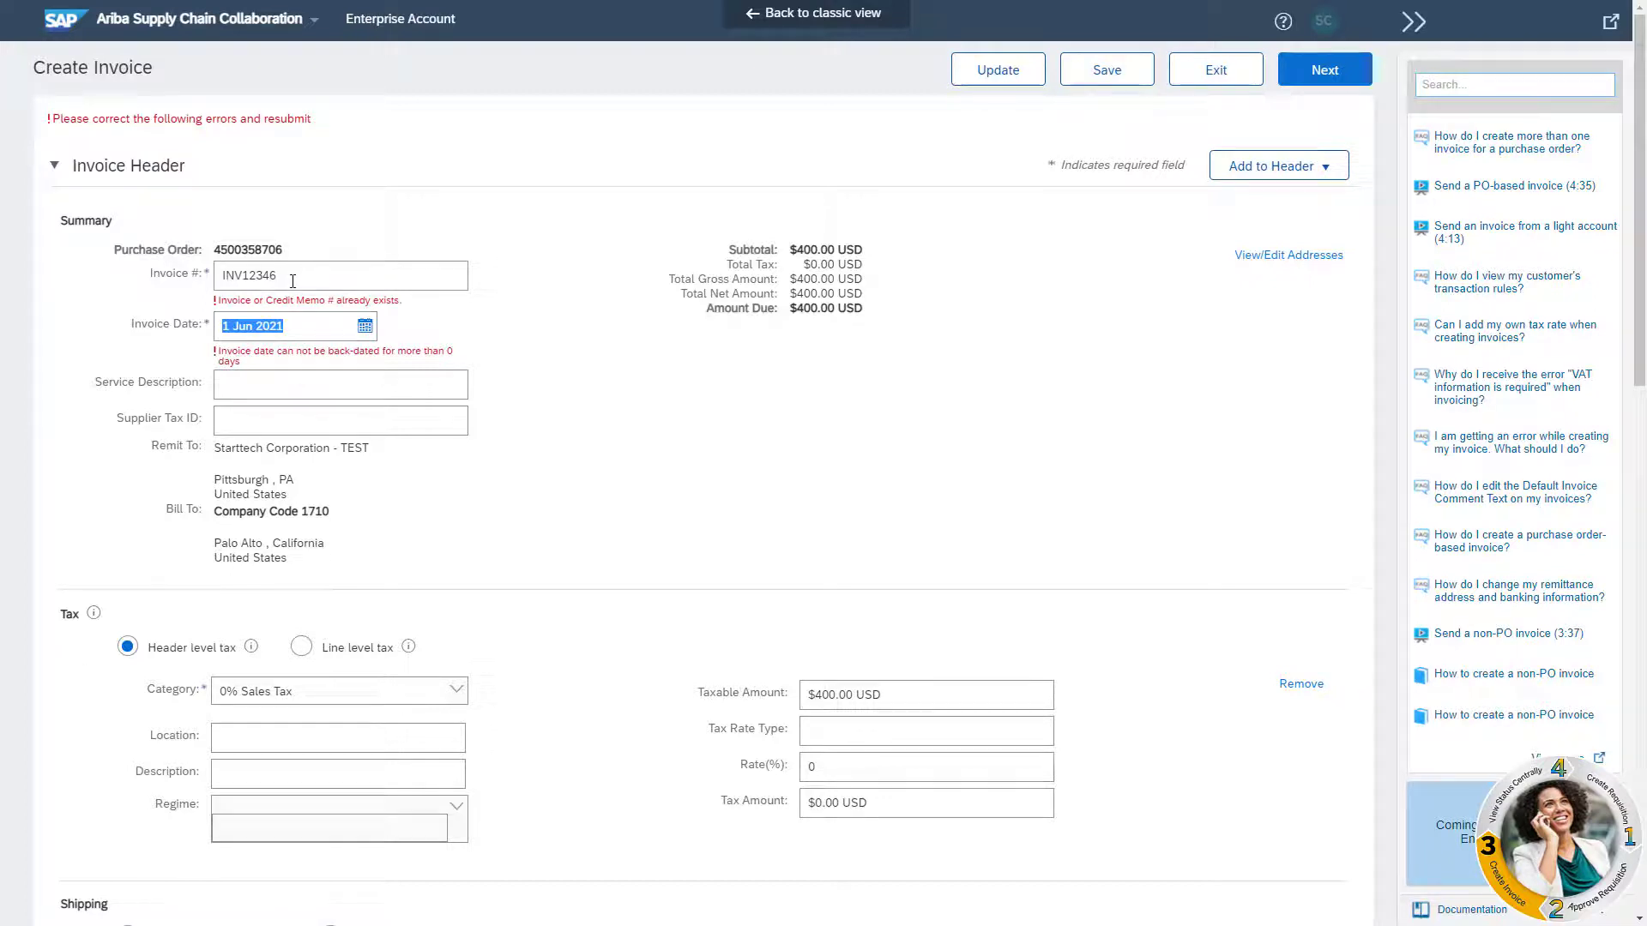
left_click_drag(292, 279, 263, 279)
type("SAP")
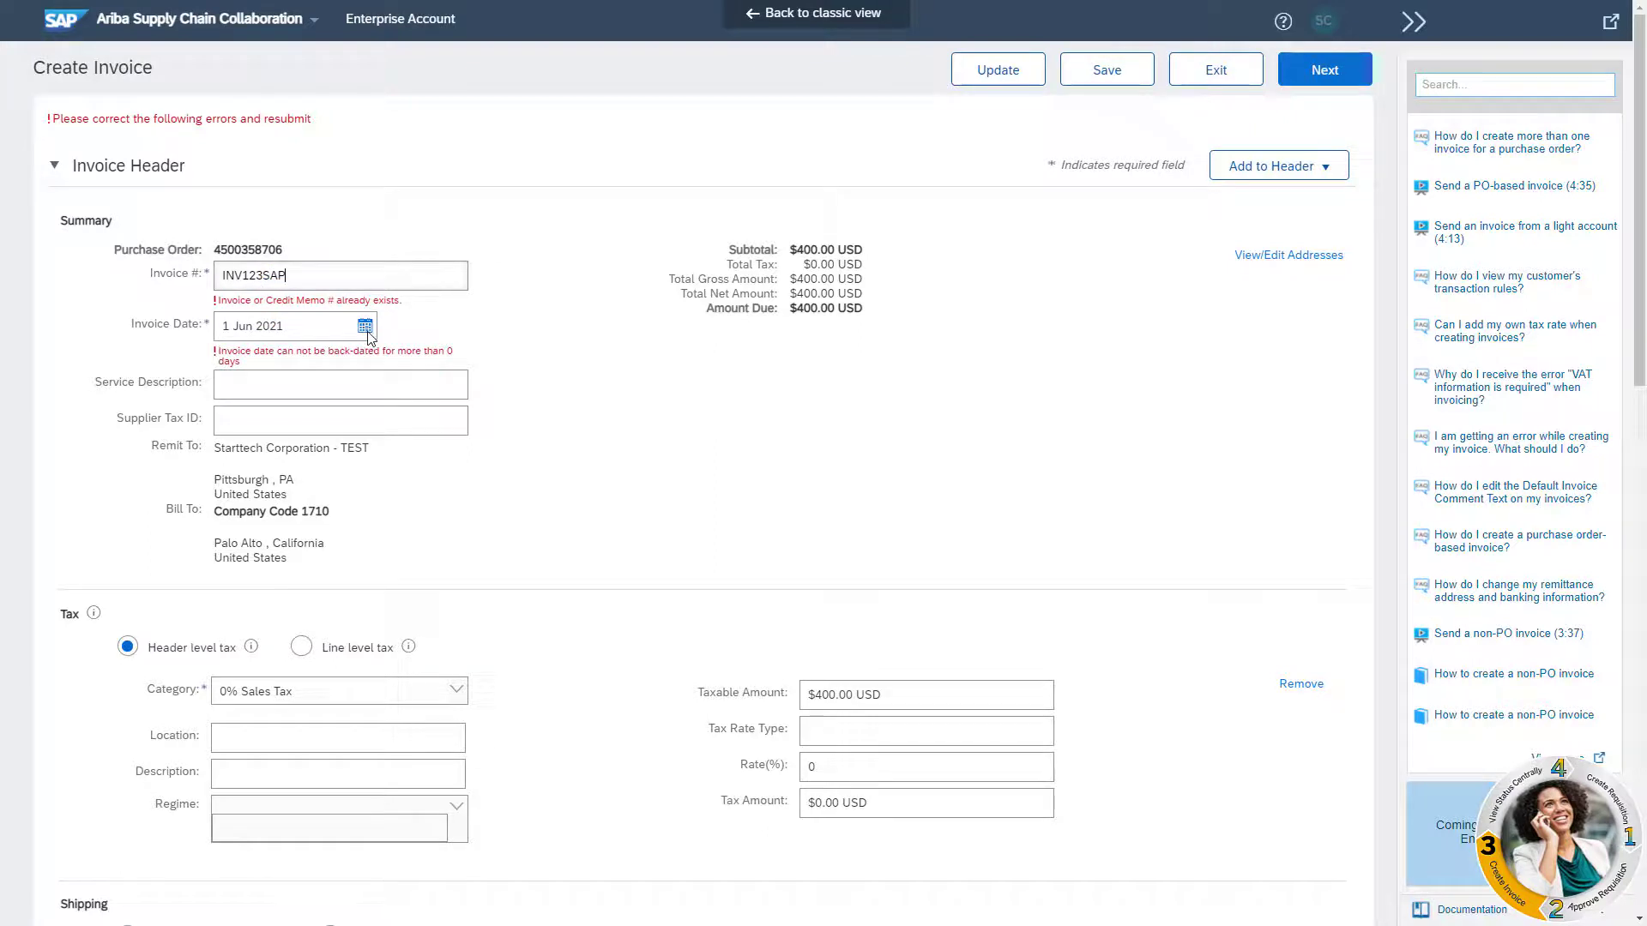
Restore the invoice date to 7 Jun 2021 and continue the invoice to review
left_click(366, 330)
key("BackSpace")
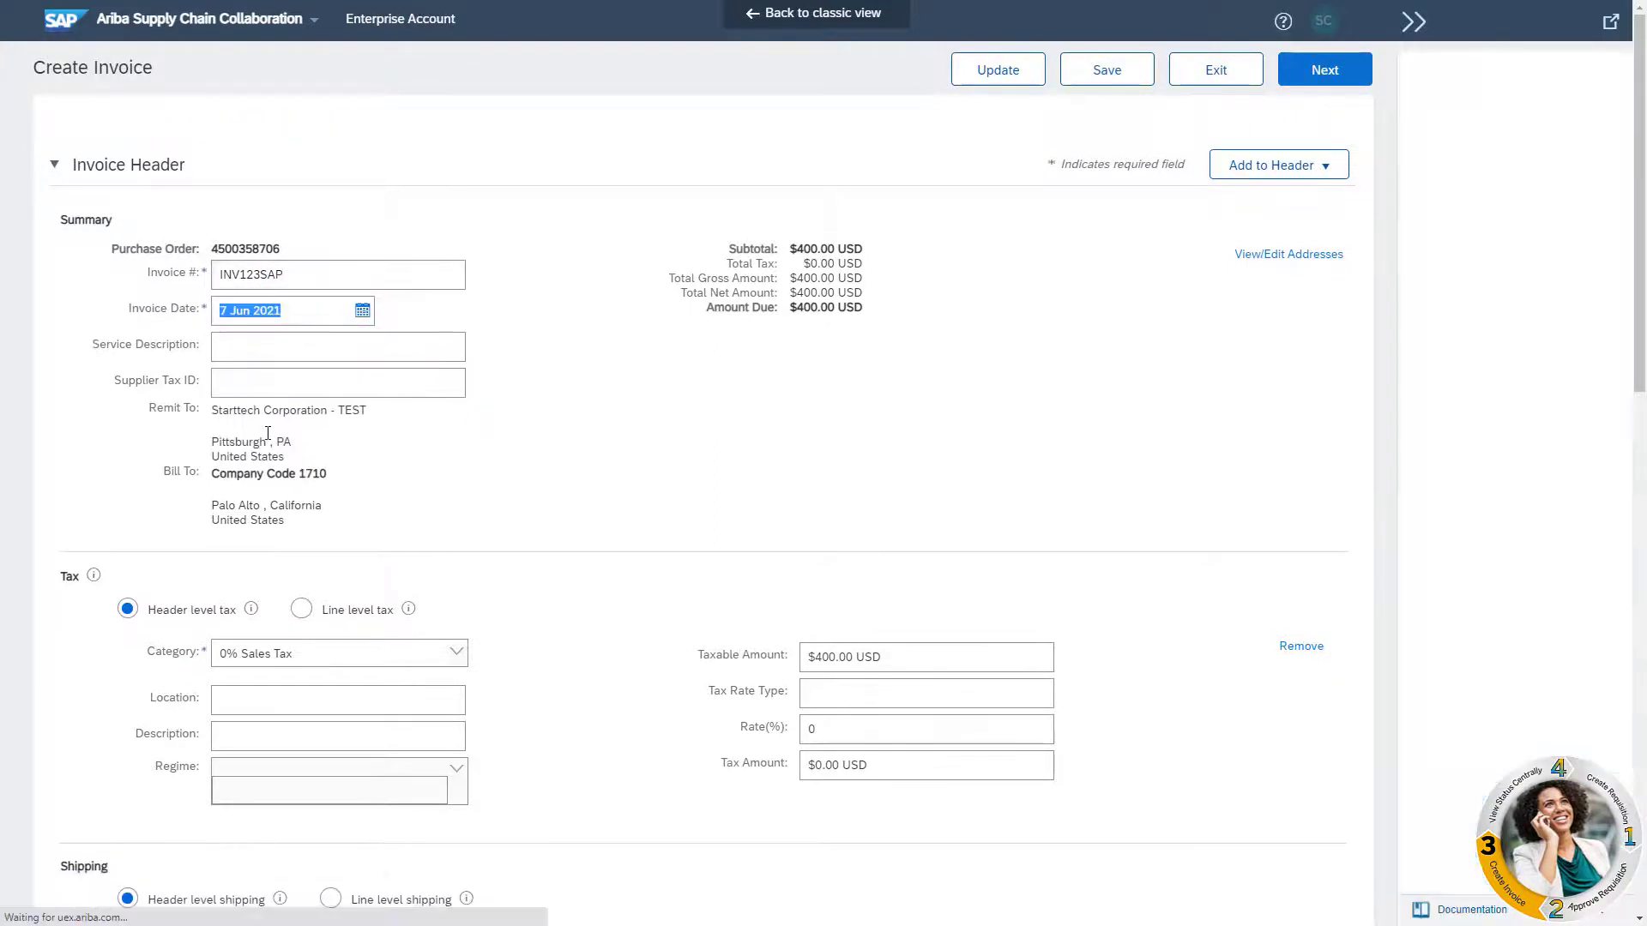
key("shift+Tab")
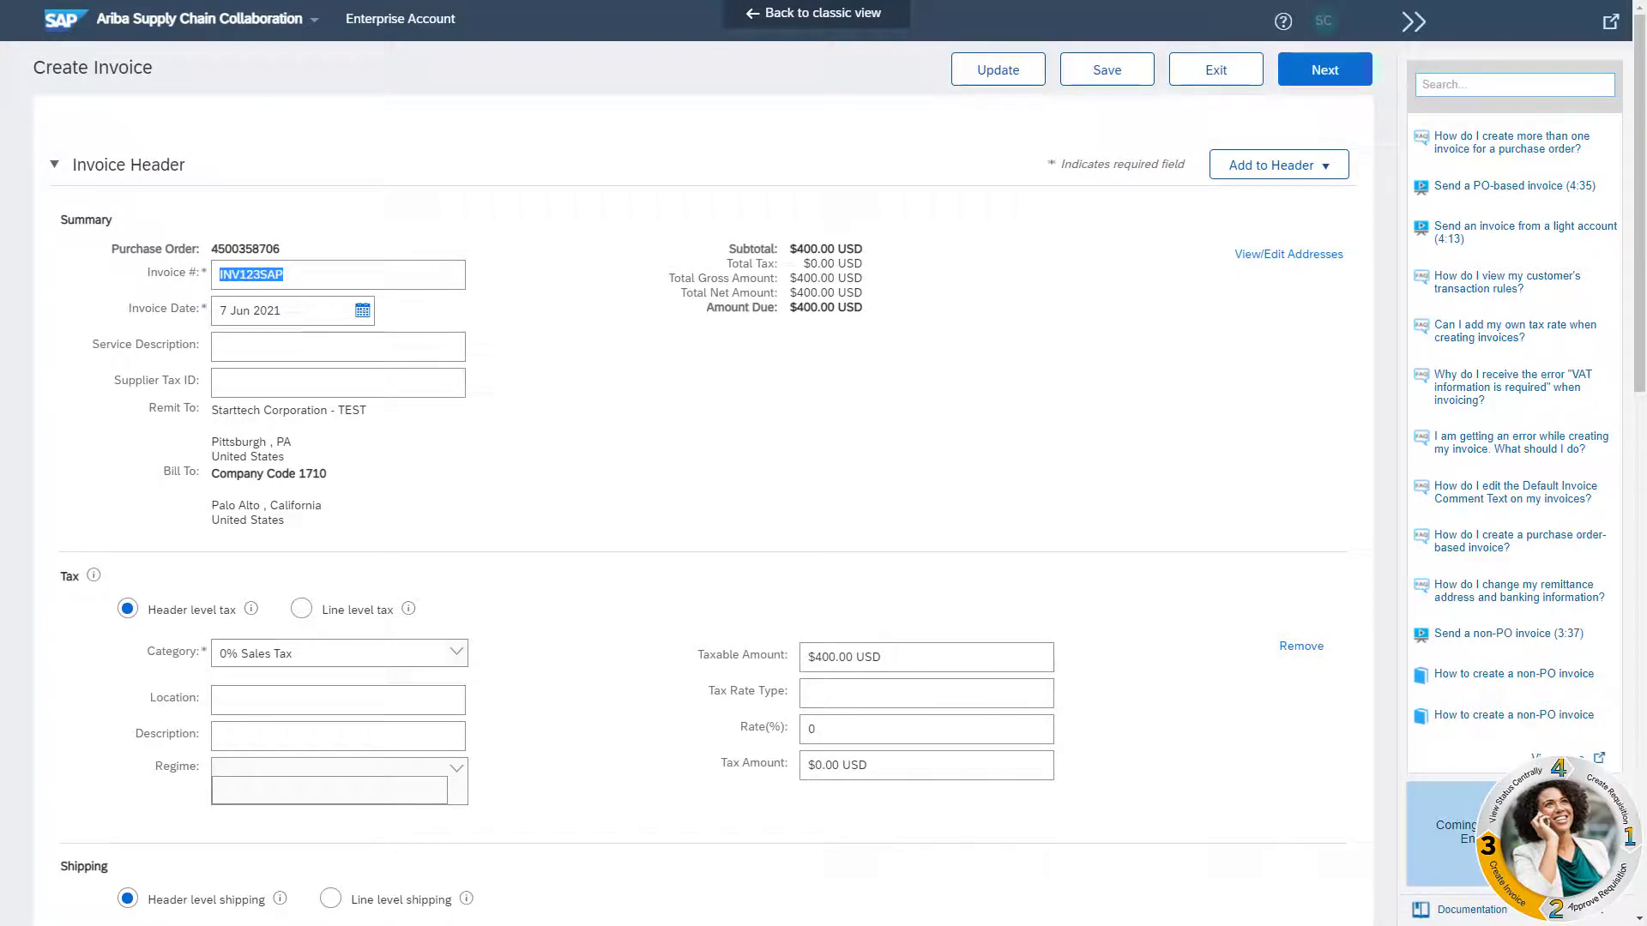
scroll(566, 661, "down", 1)
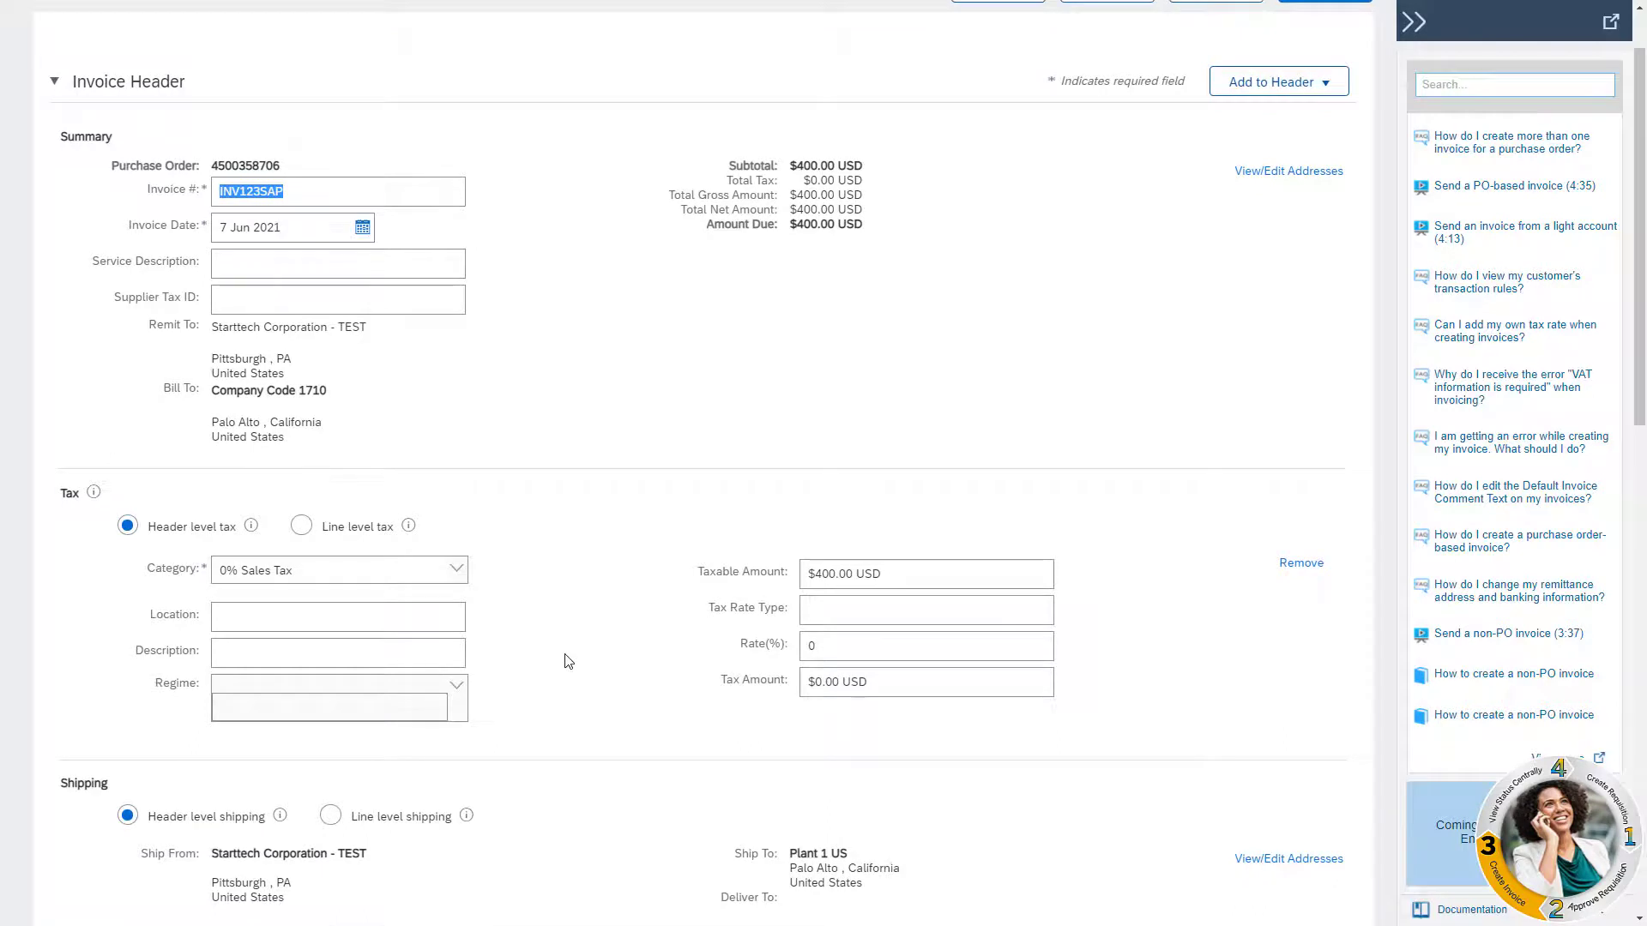
scroll(566, 660, "up", 1)
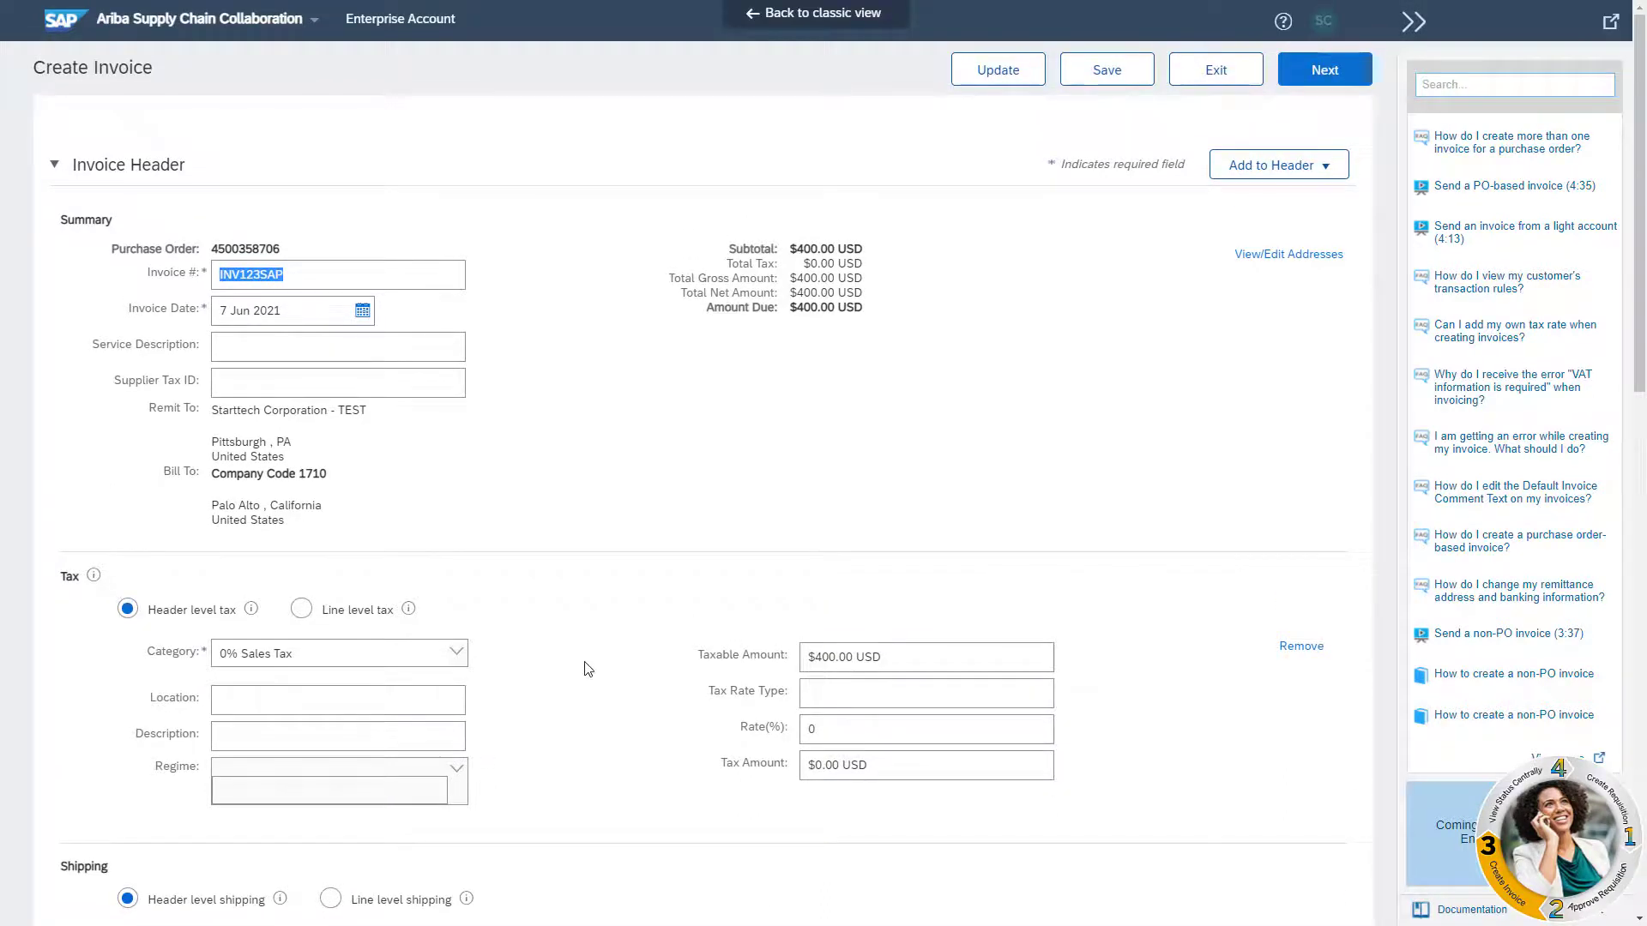
left_click(587, 669)
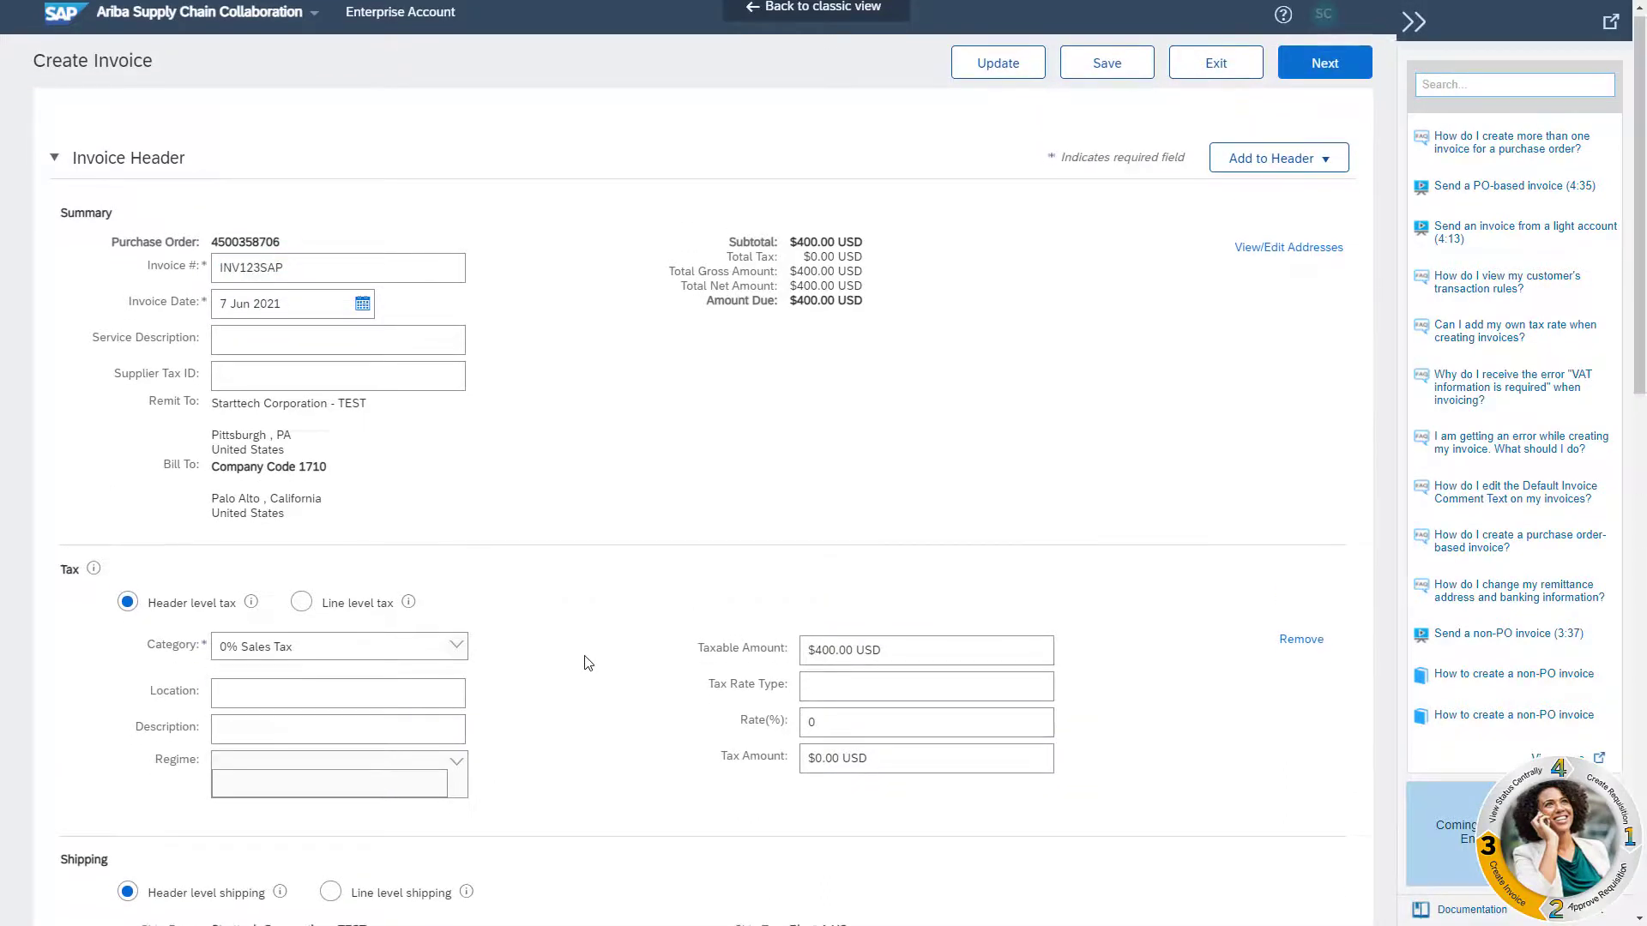
scroll(588, 666, "down", 2)
scroll(587, 663, "down", 6)
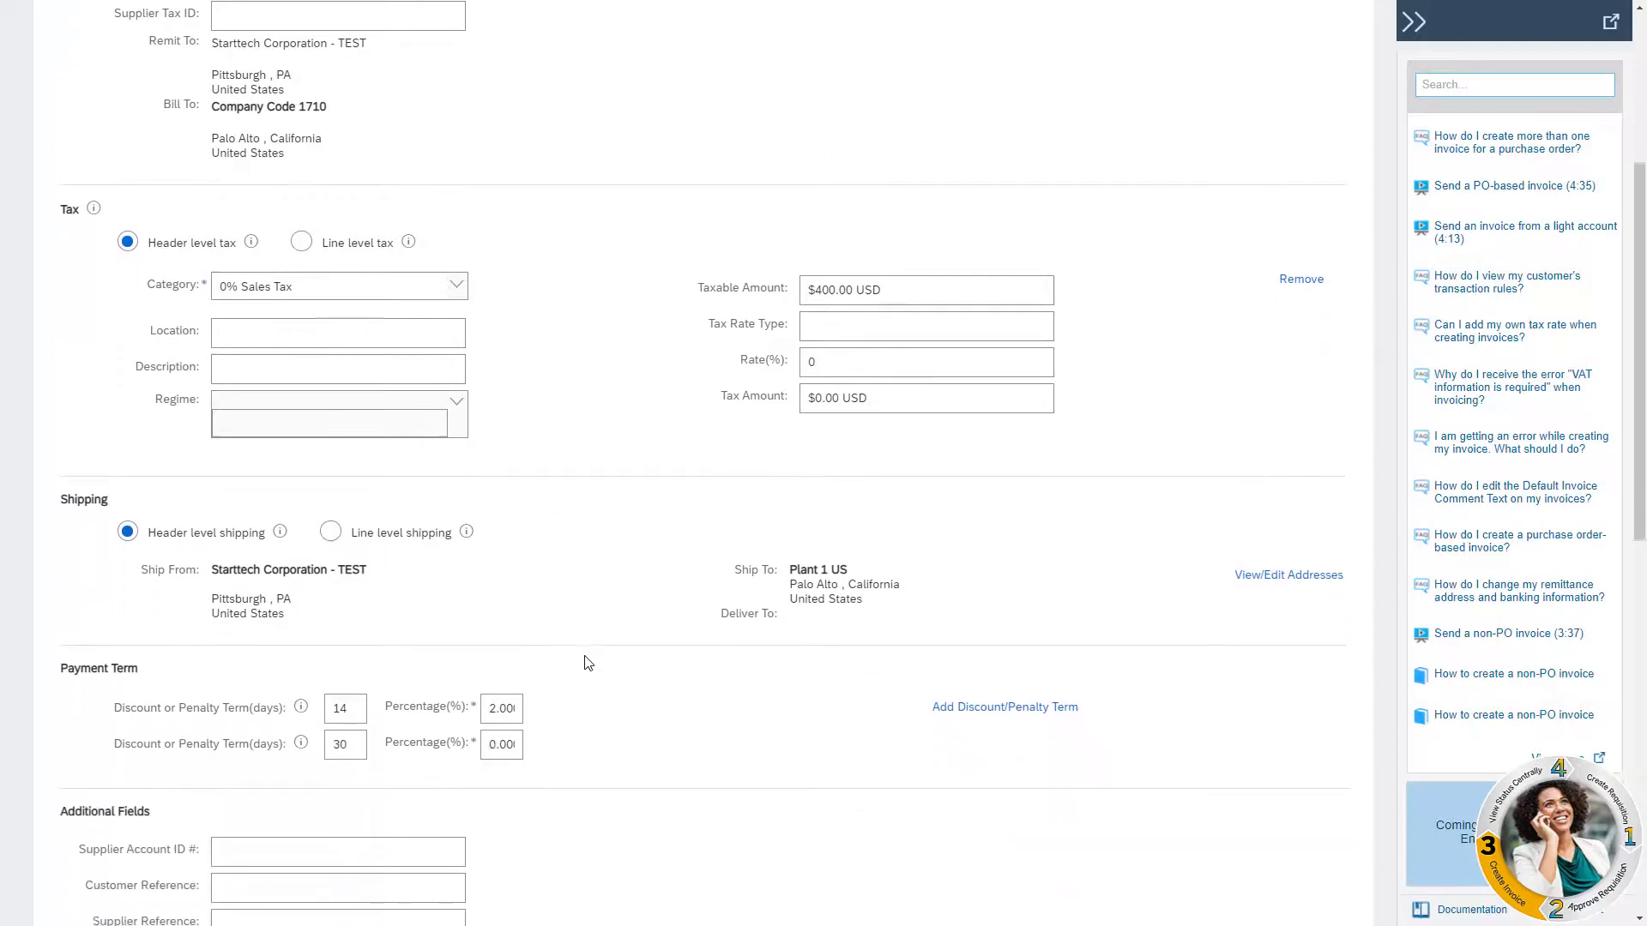
scroll(588, 663, "down", 5)
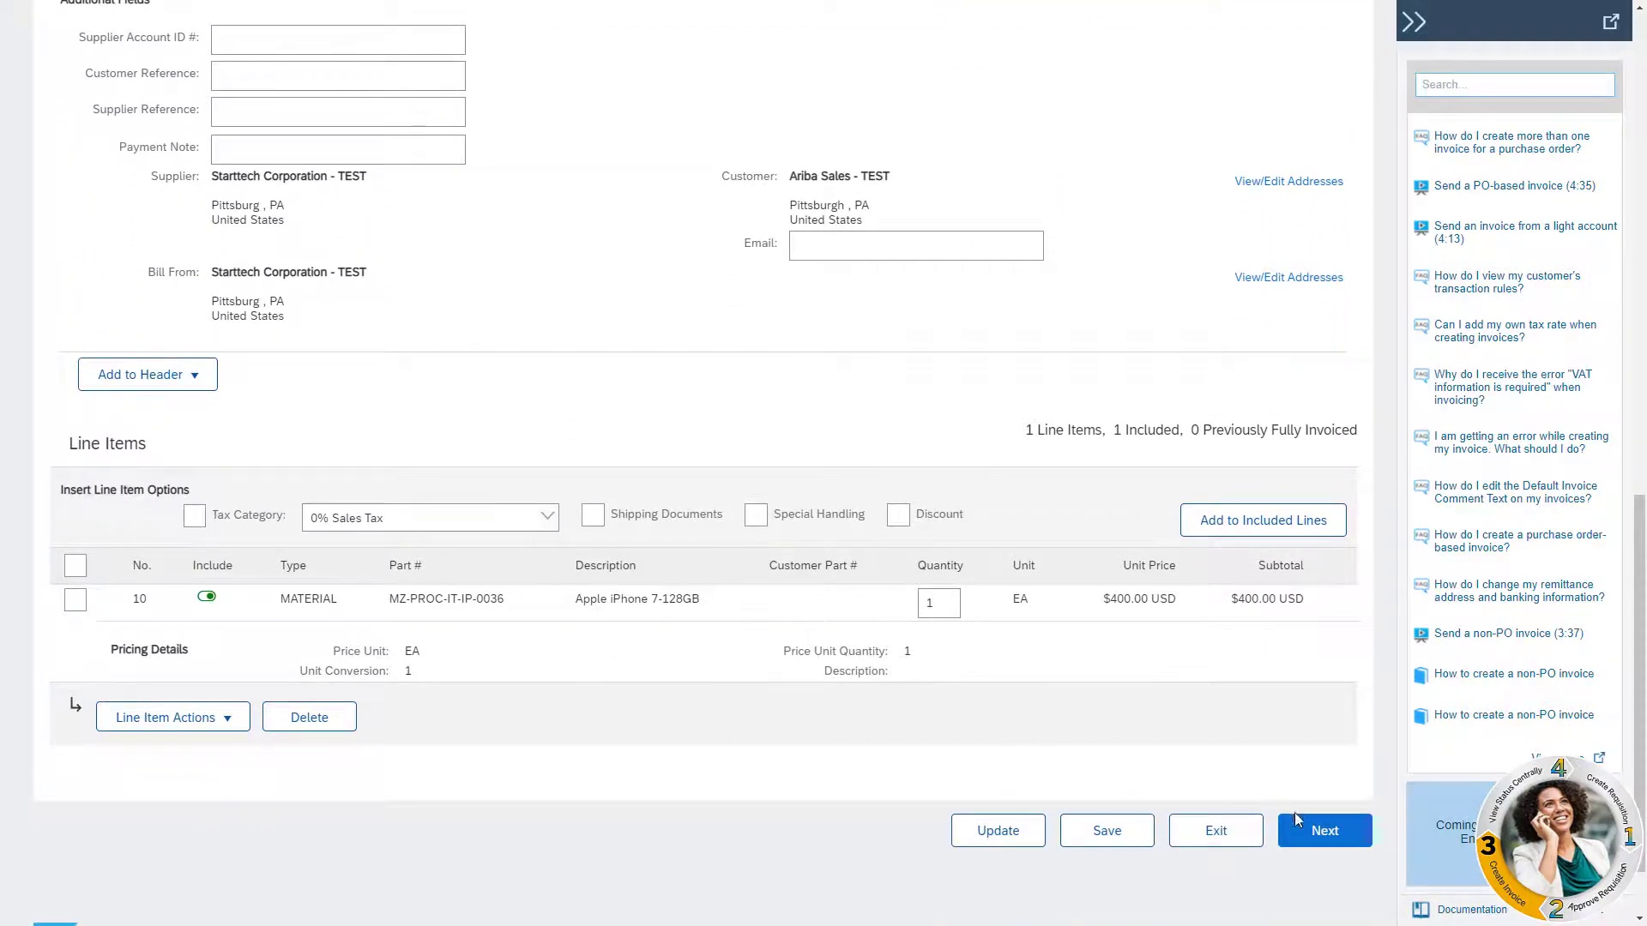
left_click(1314, 838)
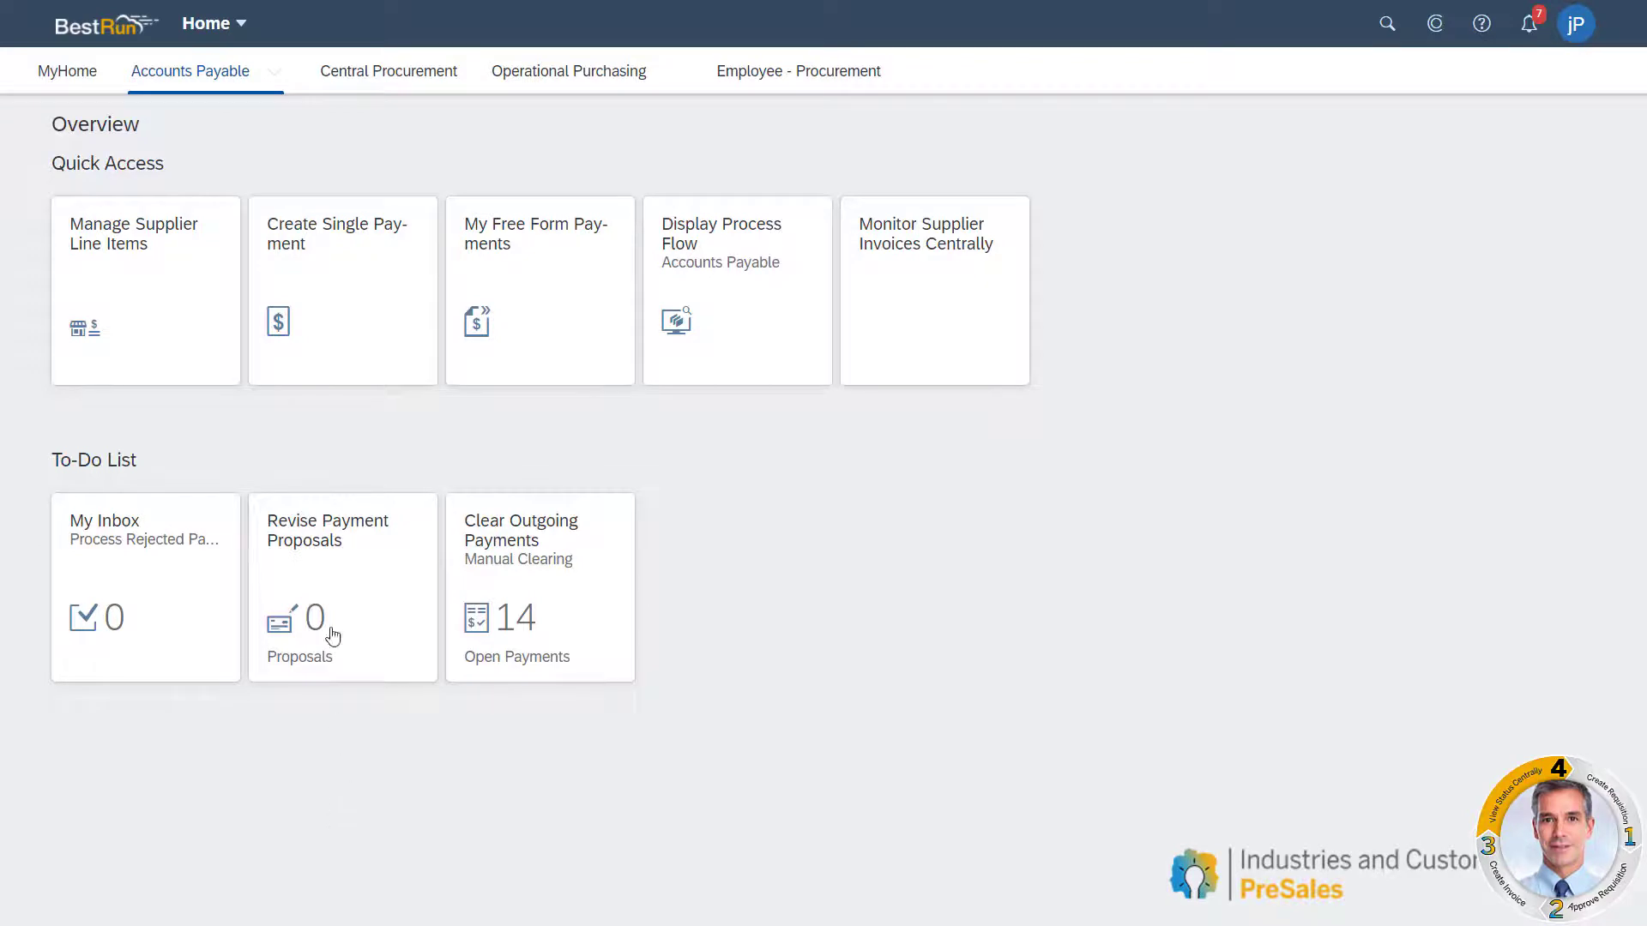
Open Manage Purchase Orders Centrally and list the items of requisition 10003728
left_click(384, 72)
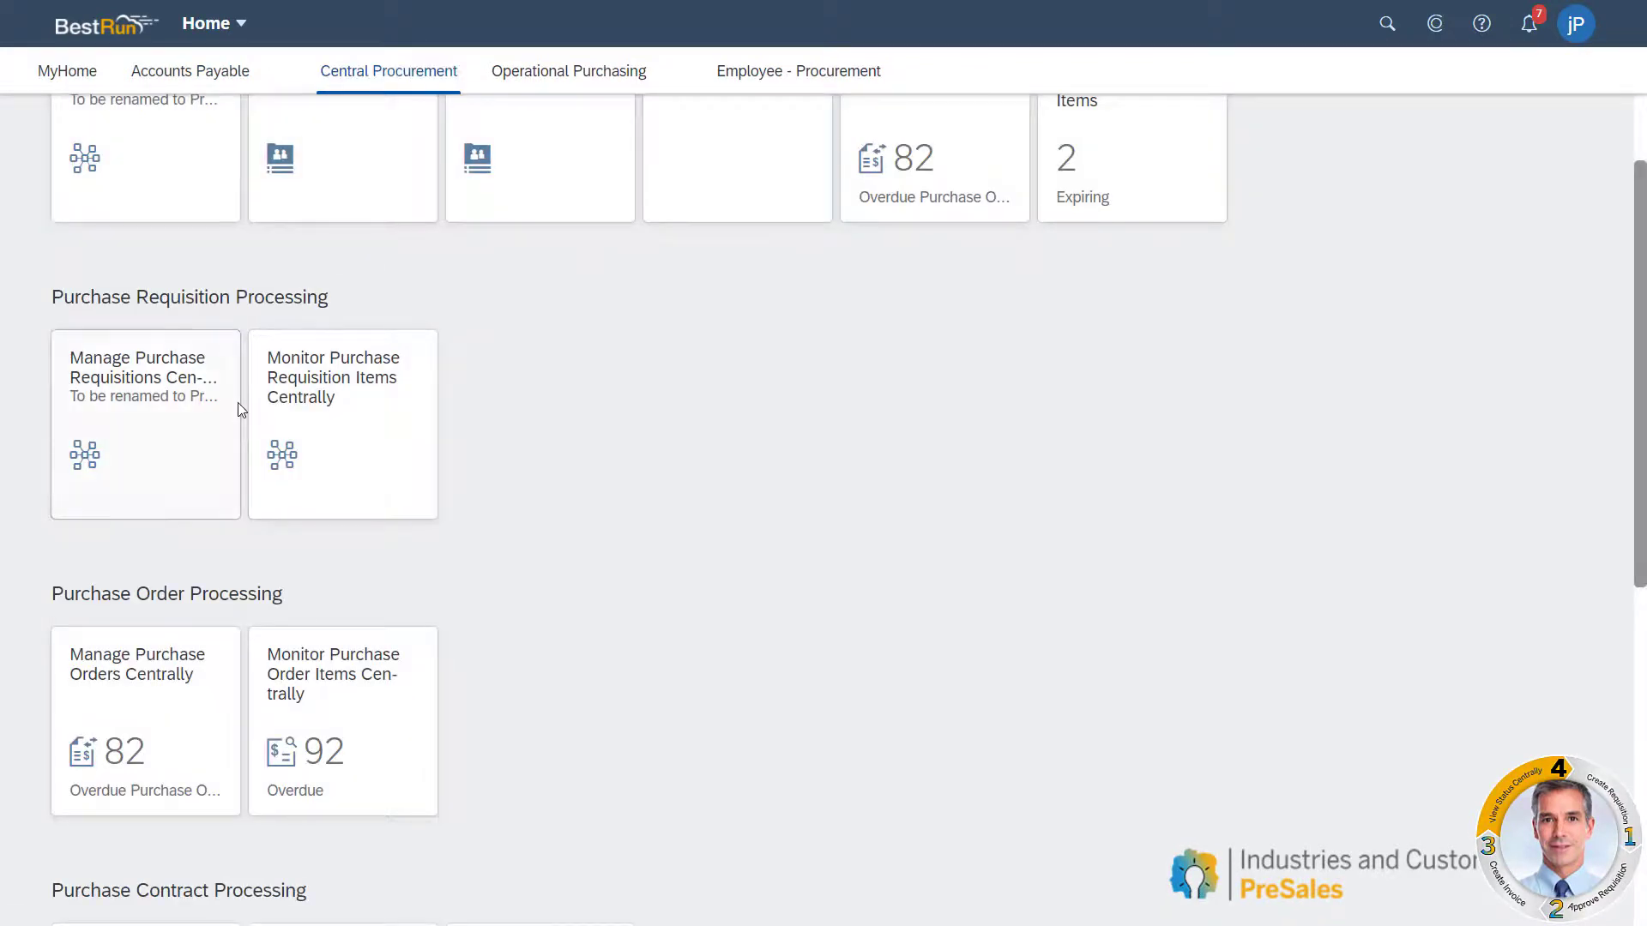
left_click(161, 675)
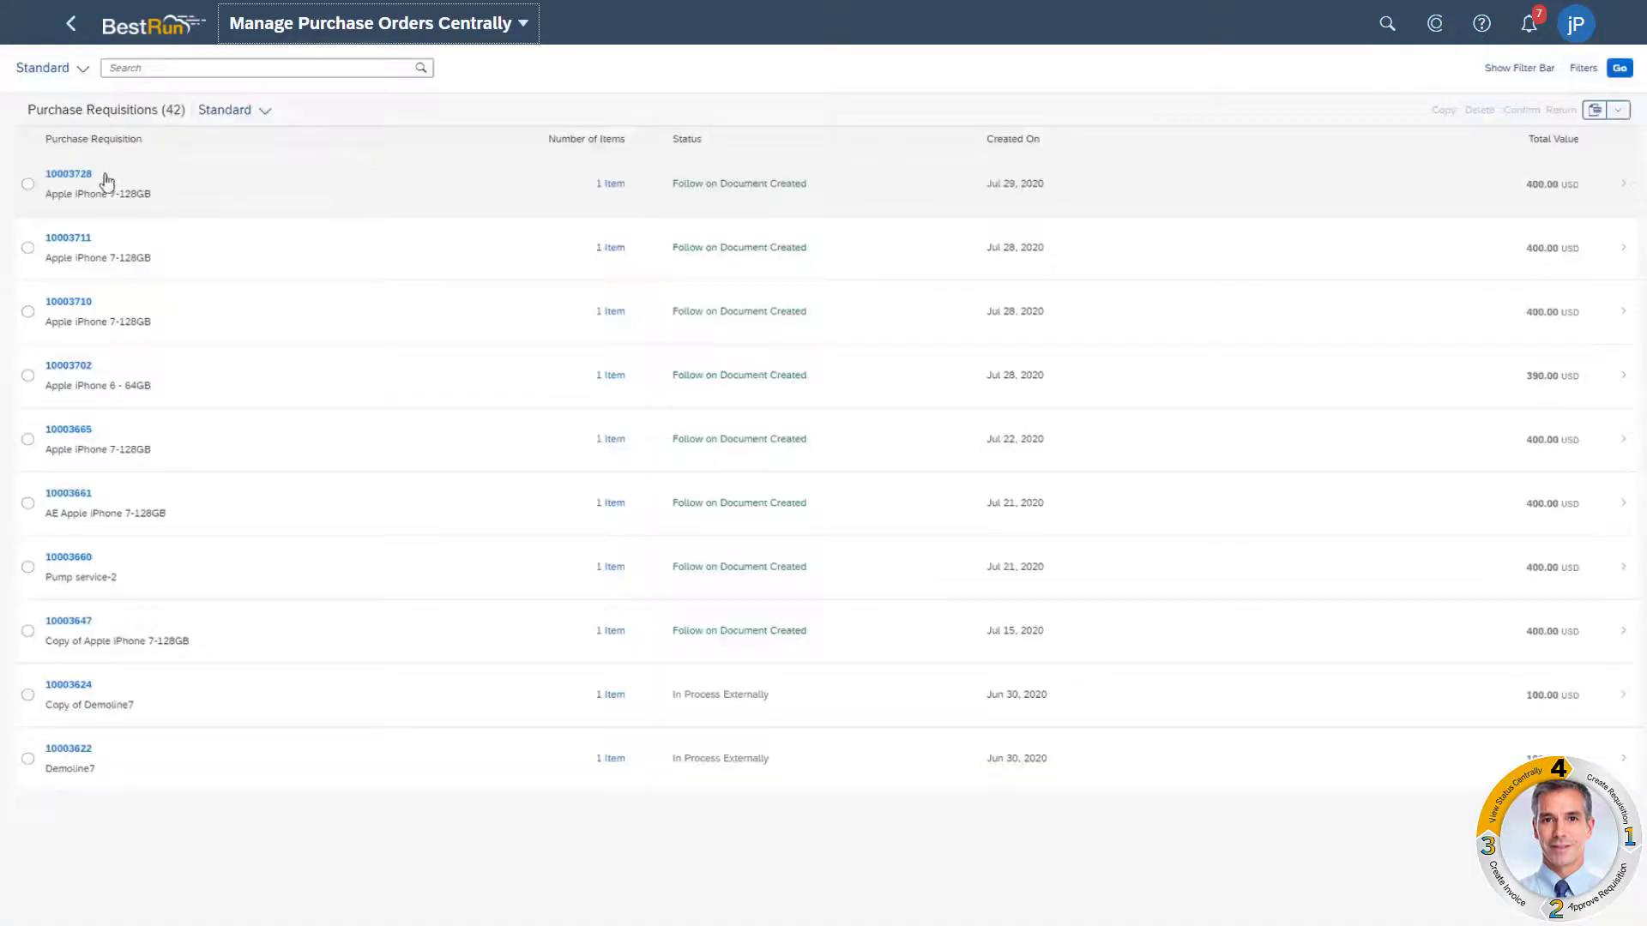
left_click(611, 184)
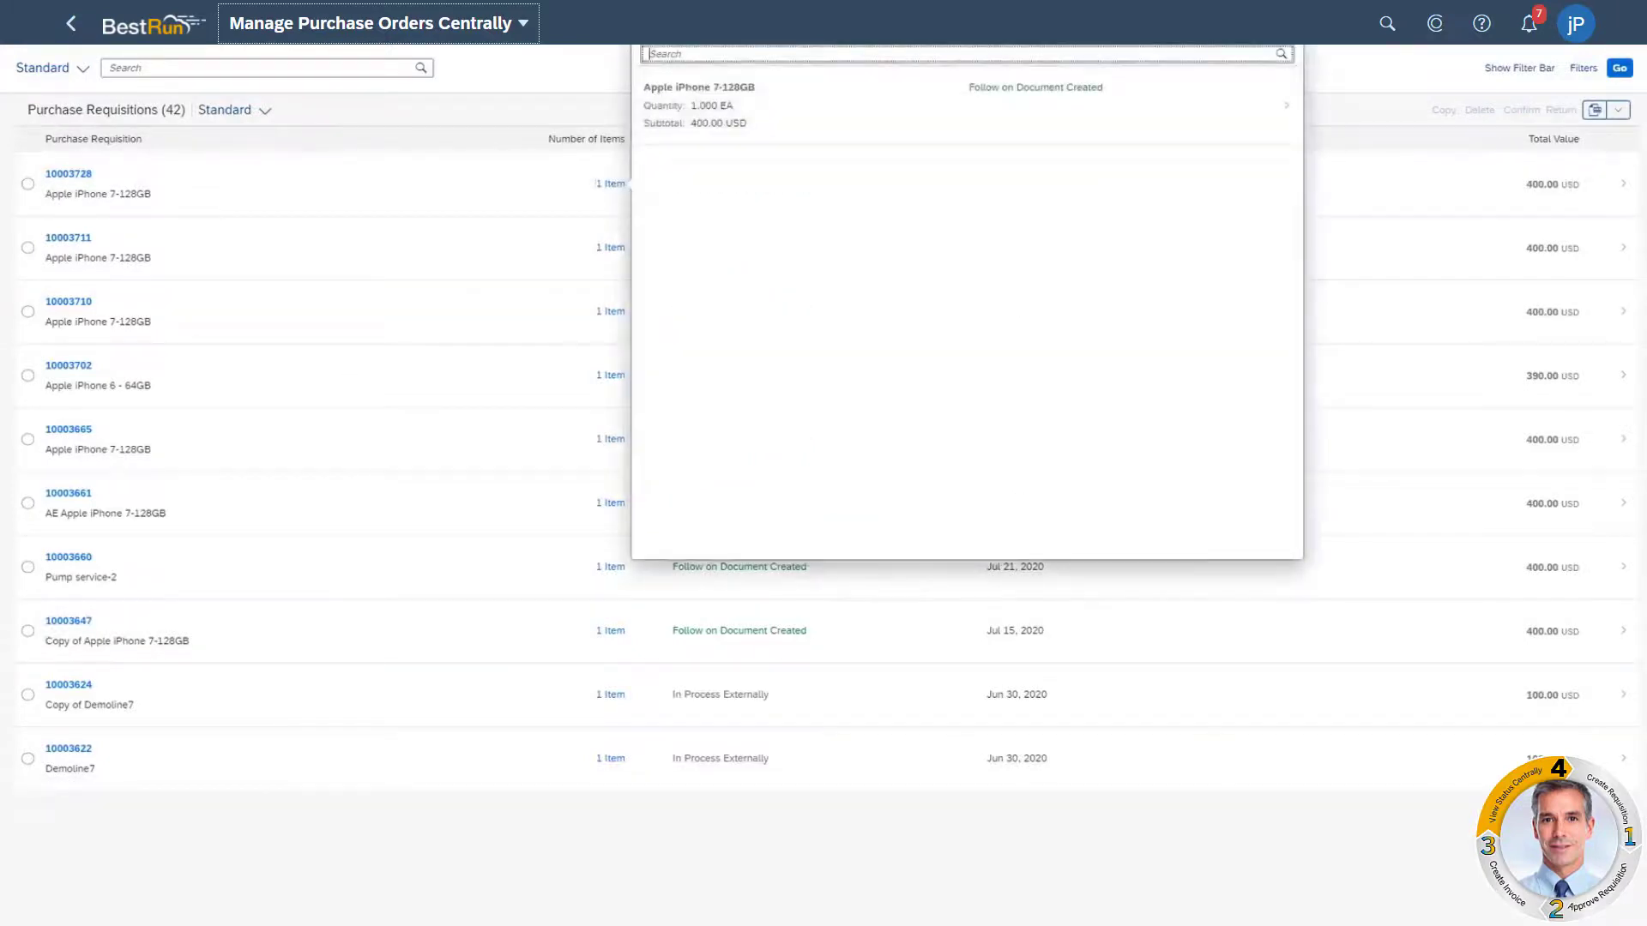
Open the Apple iPhone 7-128GB item and advance its process flow to the supplier invoice
left_click(1025, 124)
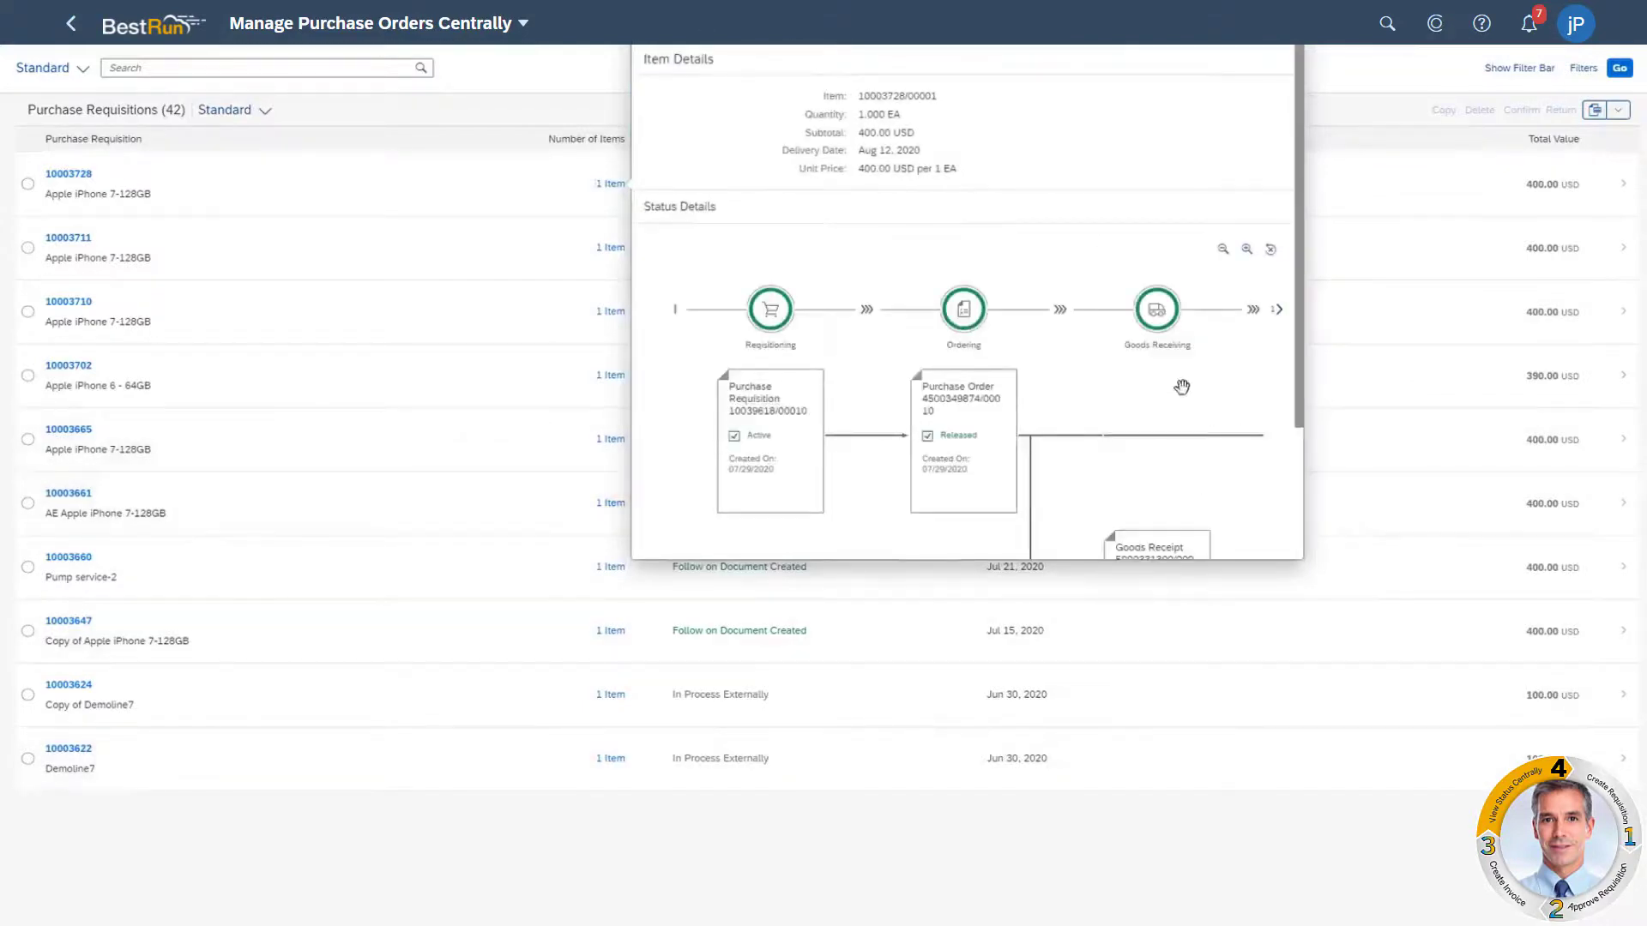
scroll(1159, 375, "down", 3)
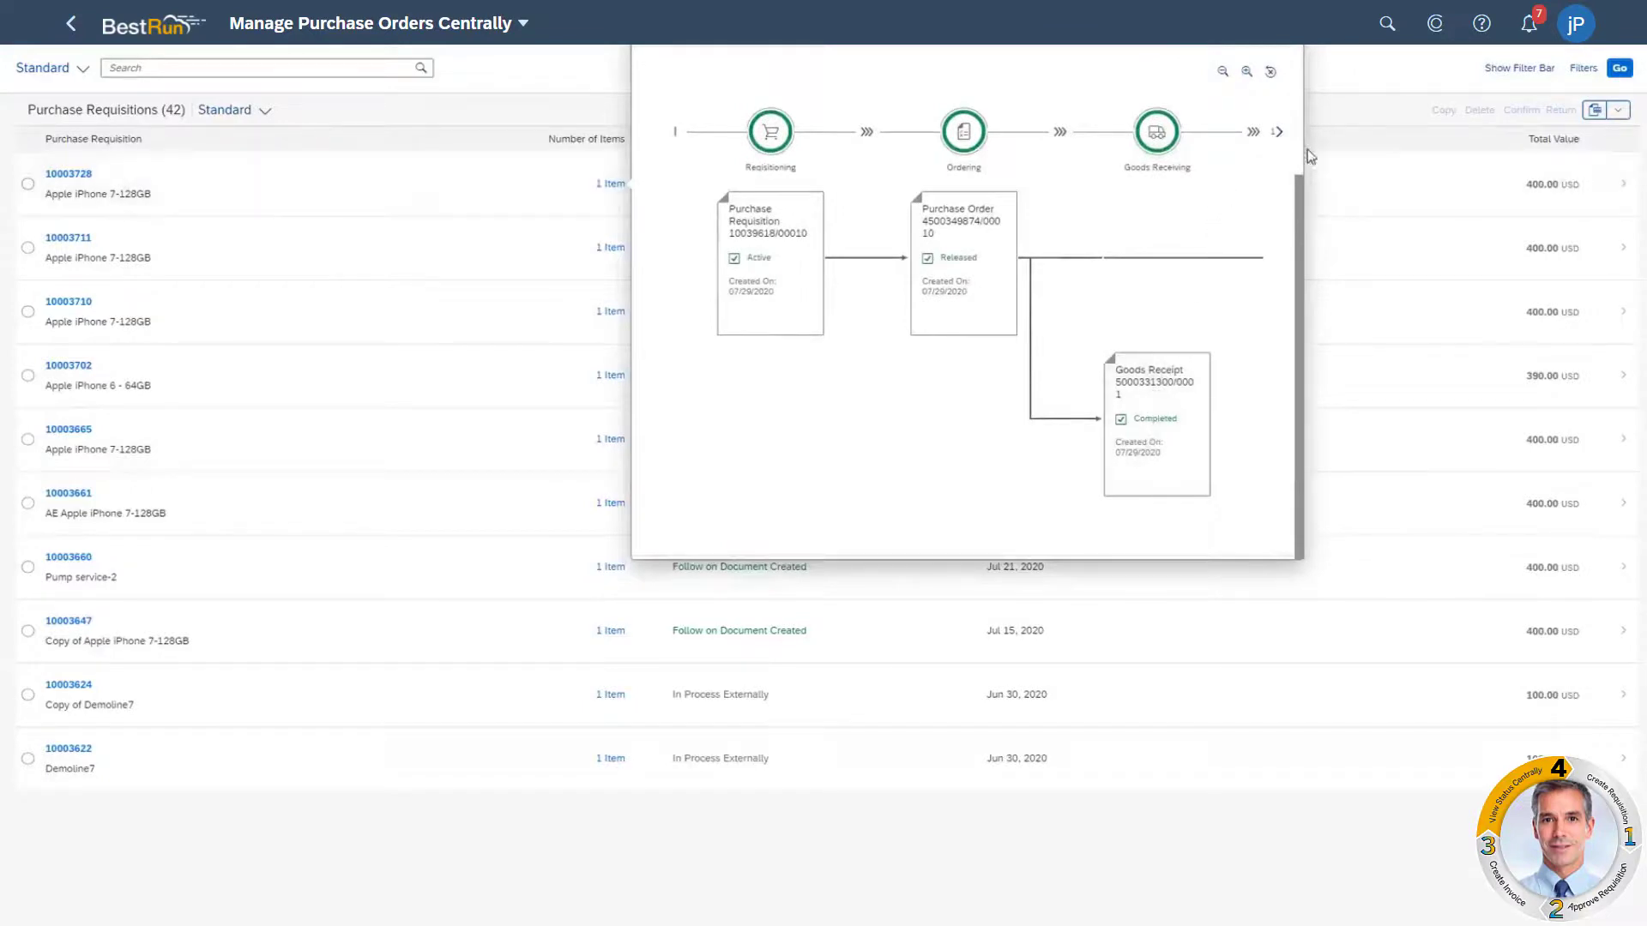
left_click(1277, 134)
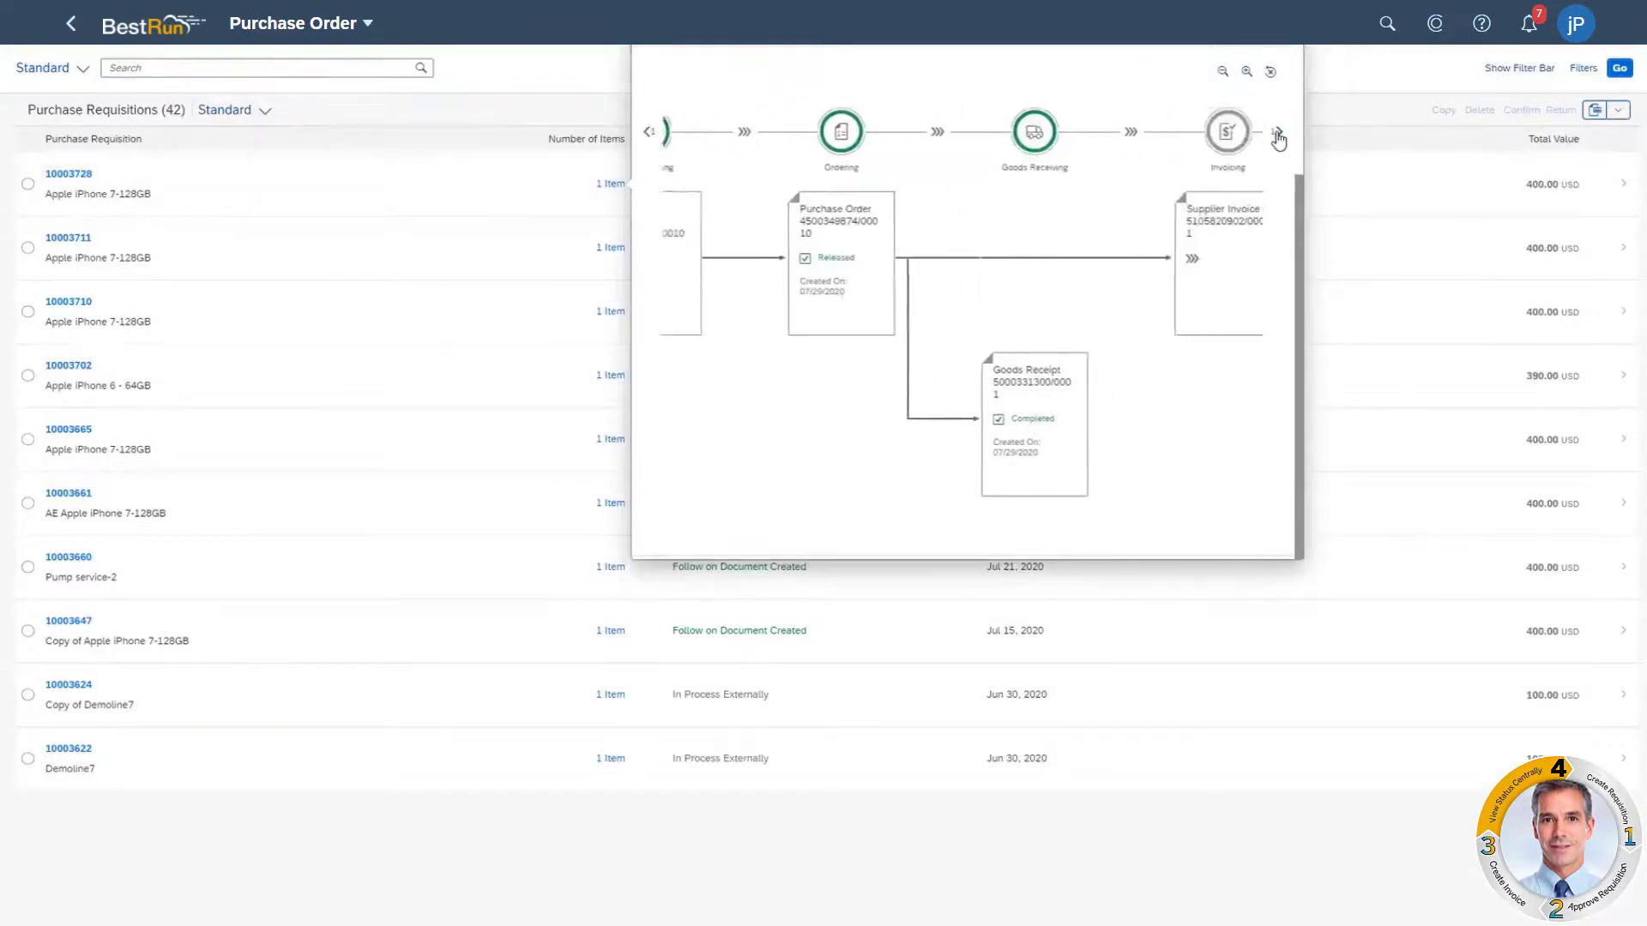
left_click(1277, 135)
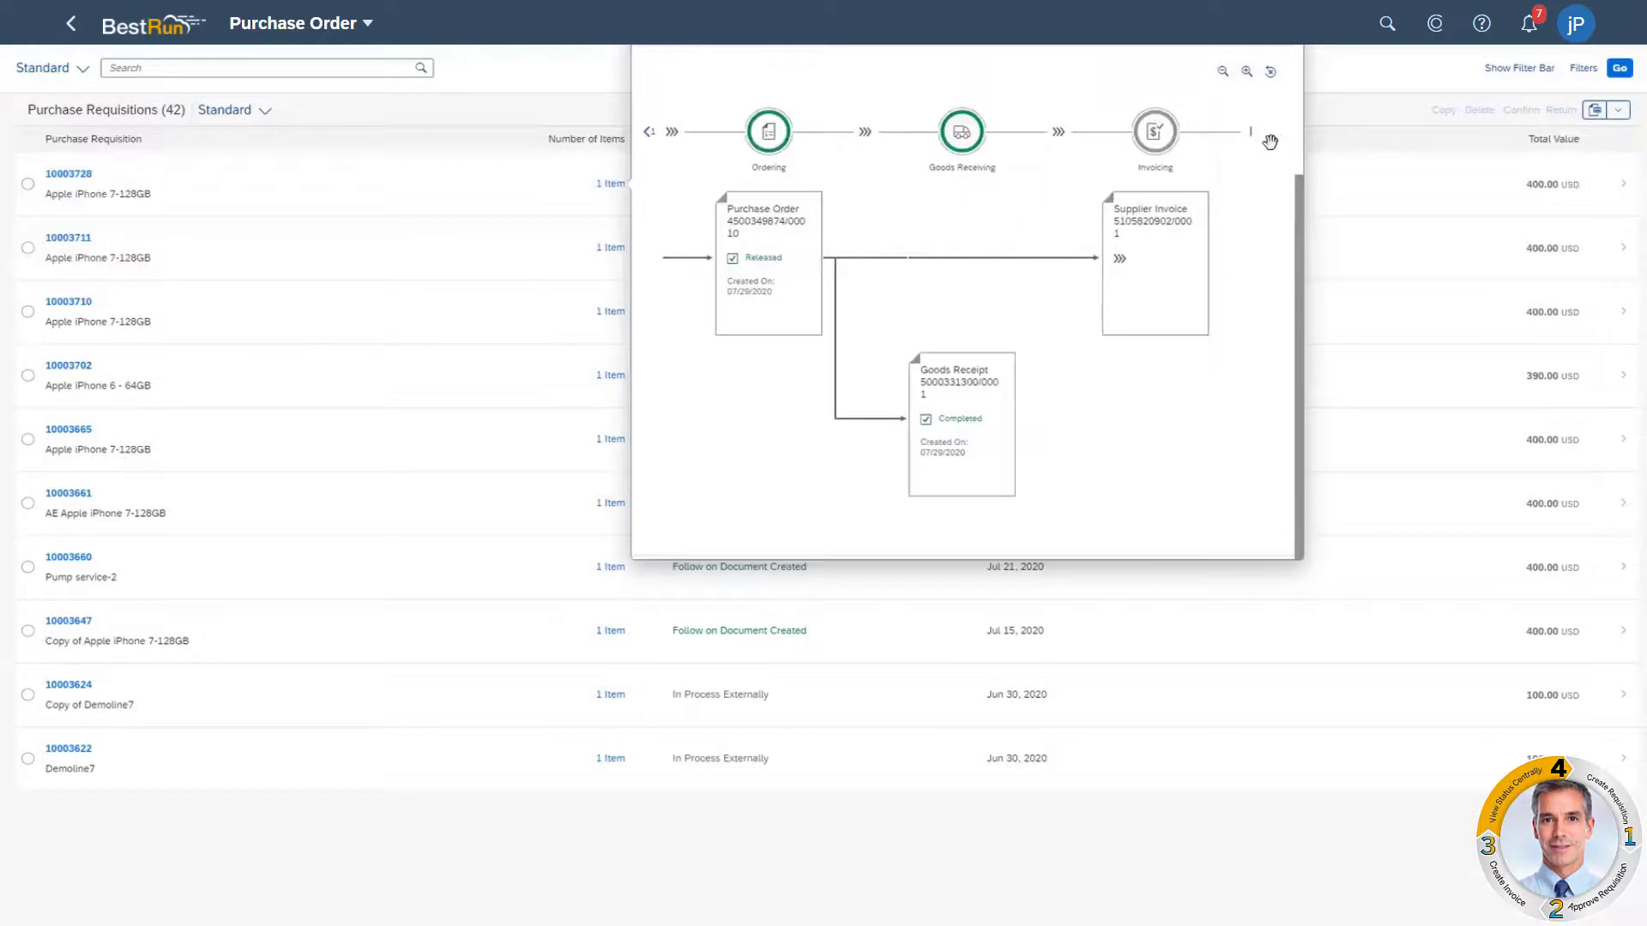